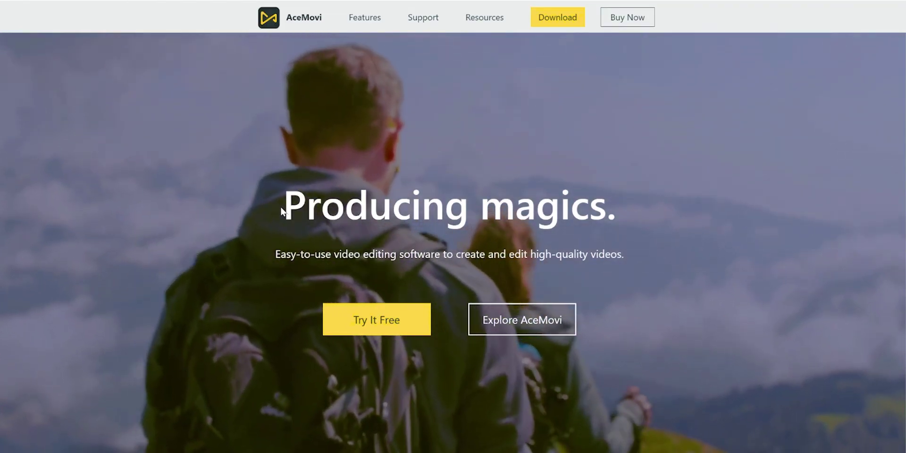
# Highlight the 'Producing magics.' headline and subscribe to the TunesKit AceMovi channel
pyautogui.moveTo(282, 212); pyautogui.dragTo(615, 212)
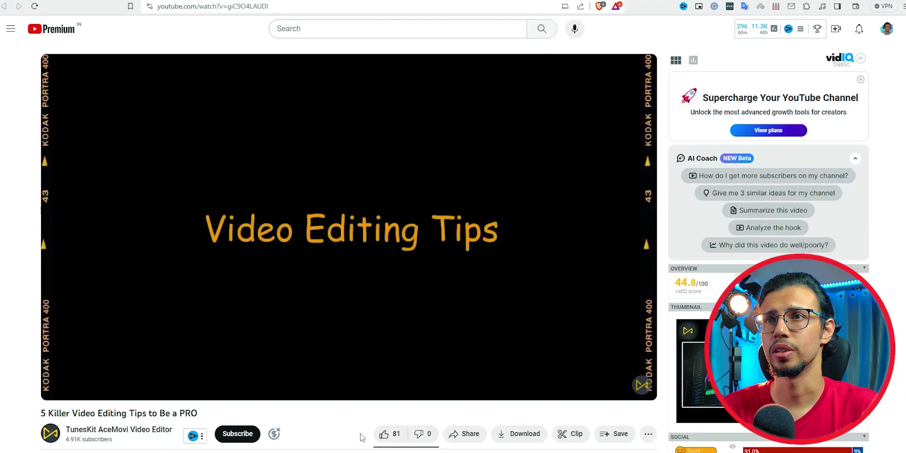
pyautogui.click(238, 433)
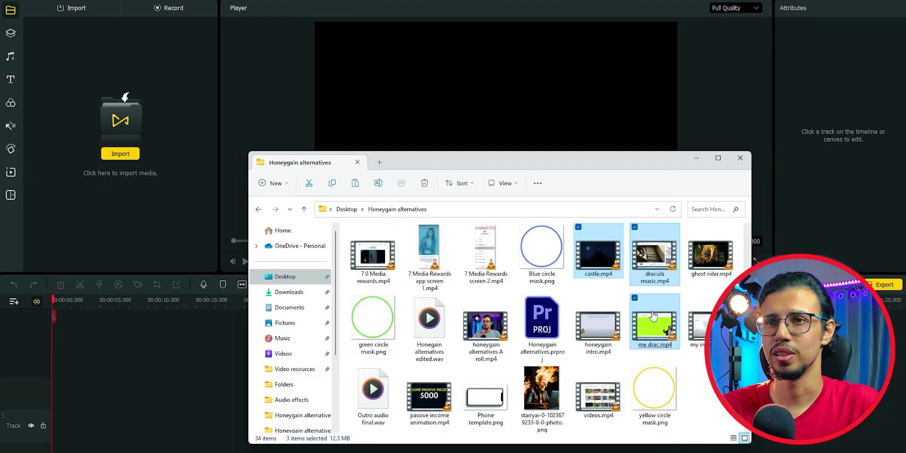
# Import castle, dracula music and me drac, put castle on the timeline, matching 1920×1080 at 60 fps
pyautogui.moveTo(608, 261); pyautogui.dragTo(135, 107)
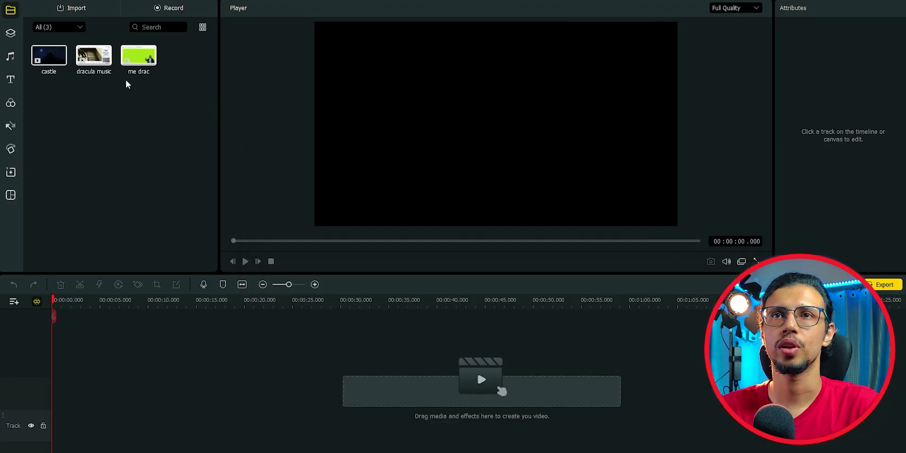
pyautogui.moveTo(47, 62); pyautogui.dragTo(51, 366)
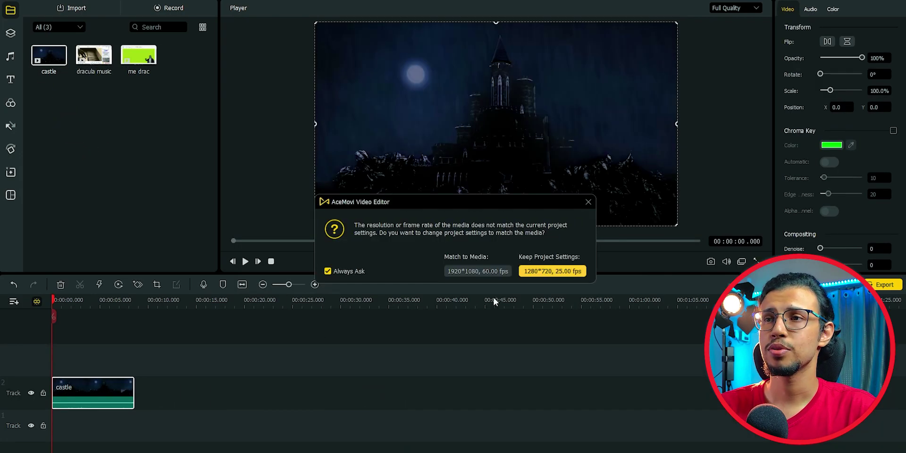
pyautogui.click(476, 271)
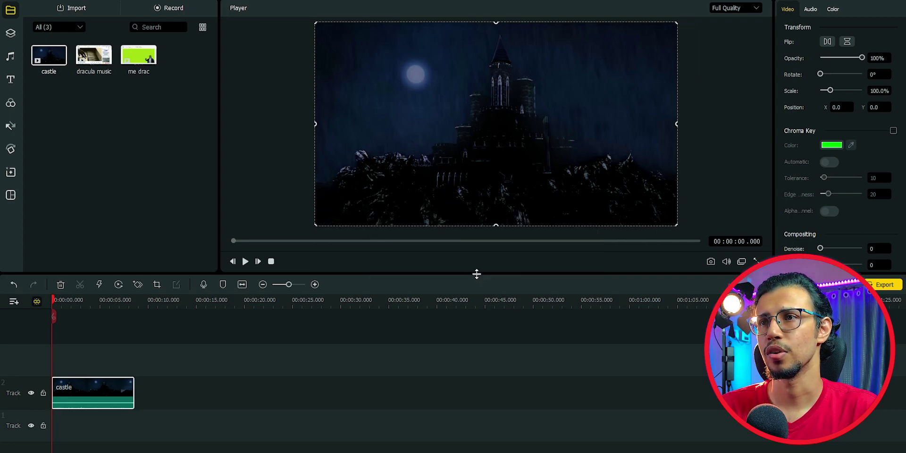
# Nudge the castle video down in the Player, leaving a thin black band at the top
pyautogui.click(135, 404)
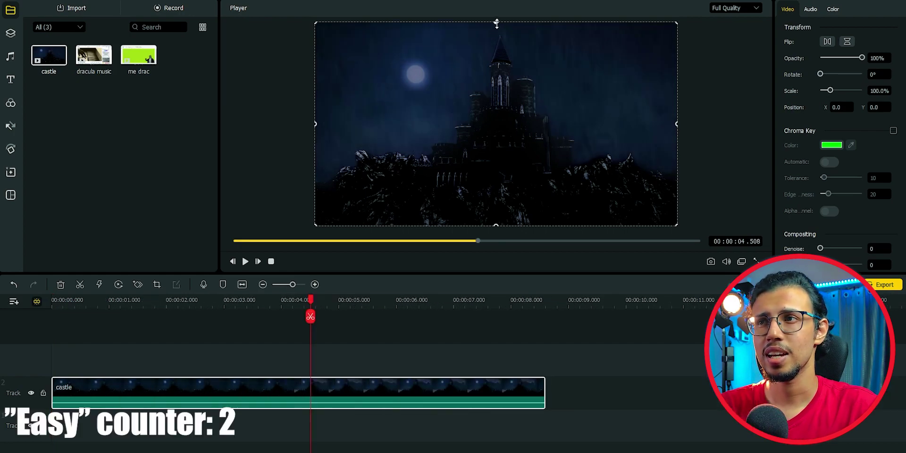
pyautogui.moveTo(512, 83)
pyautogui.mouseDown()
pyautogui.moveTo(532, 101)
pyautogui.moveTo(528, 90)
pyautogui.mouseUp()
pyautogui.moveTo(495, 22); pyautogui.dragTo(495, 35)
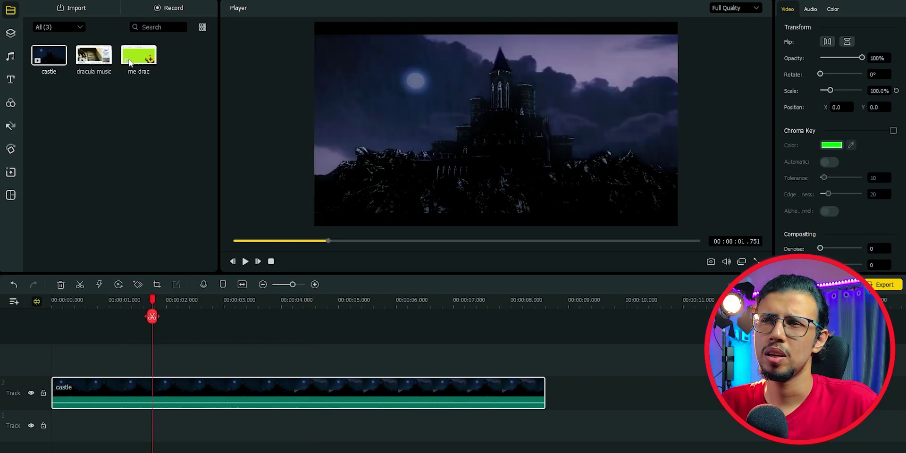
# Place me drac on a new track above castle, starting at zero, and preview it
pyautogui.moveTo(137, 183); pyautogui.dragTo(90, 359)
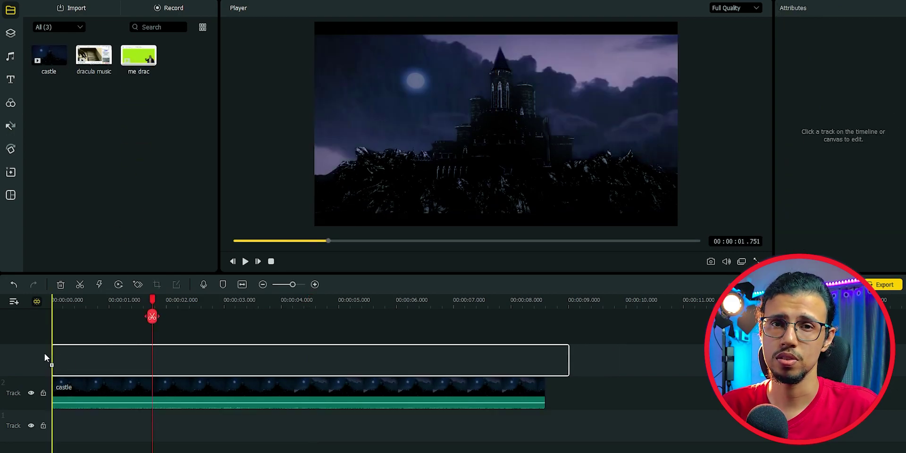
pyautogui.moveTo(44, 353); pyautogui.dragTo(133, 359)
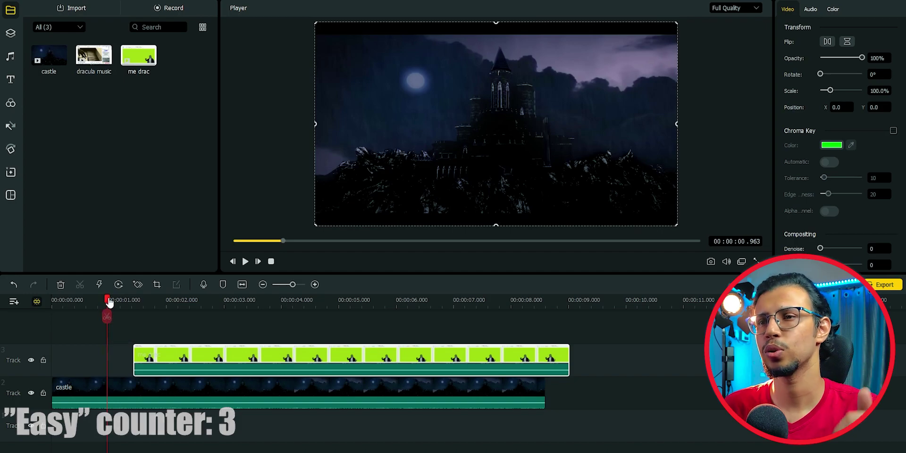
pyautogui.moveTo(109, 302); pyautogui.dragTo(209, 302)
pyautogui.moveTo(137, 360); pyautogui.dragTo(94, 349)
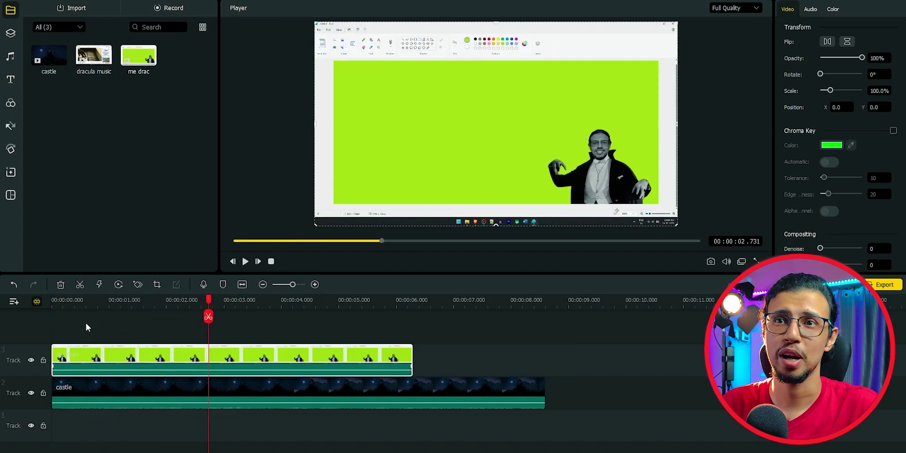
pyautogui.moveTo(59, 302); pyautogui.dragTo(256, 332)
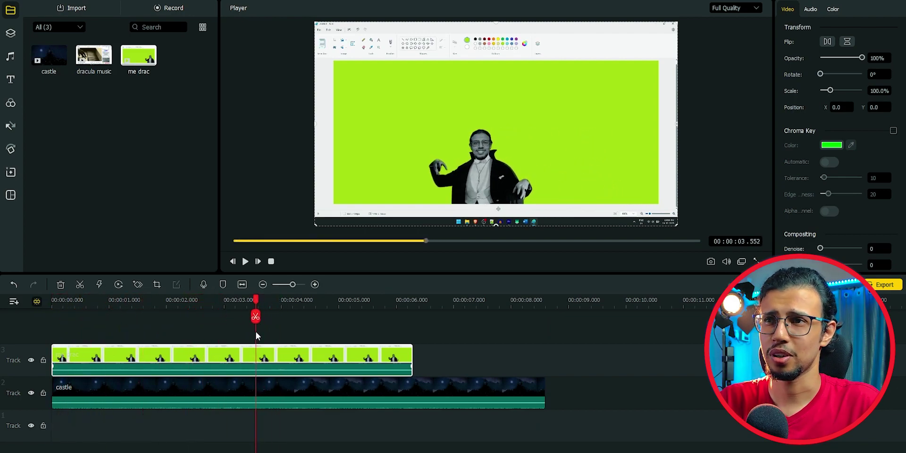
# Trim me drac to about 3 seconds by splitting at the playhead and deleting the end piece
pyautogui.moveTo(412, 359); pyautogui.dragTo(246, 359)
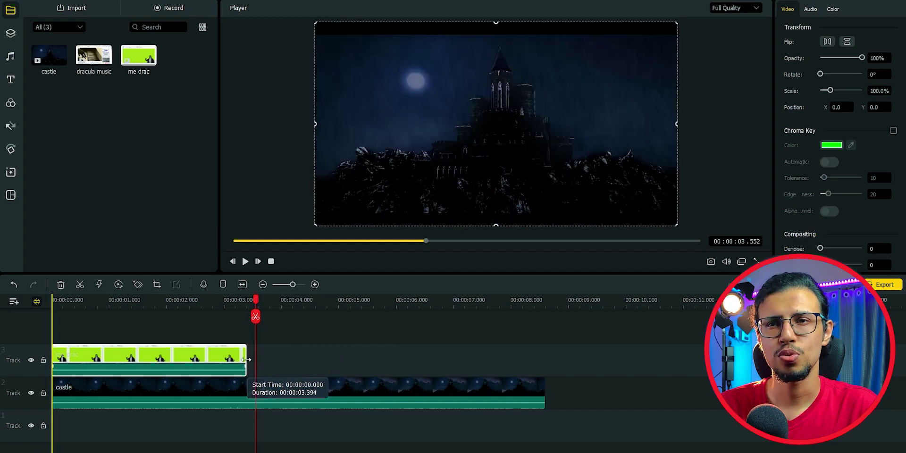
pyautogui.moveTo(256, 316); pyautogui.dragTo(224, 318)
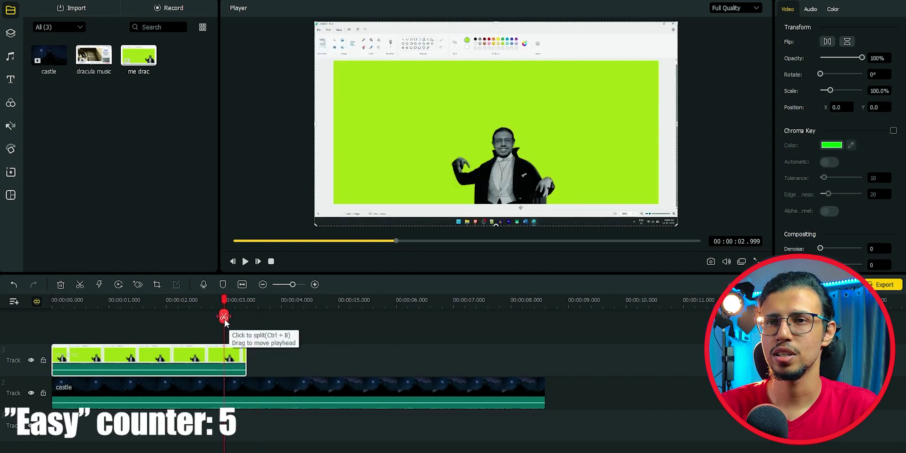
pyautogui.click(224, 317)
pyautogui.click(197, 302)
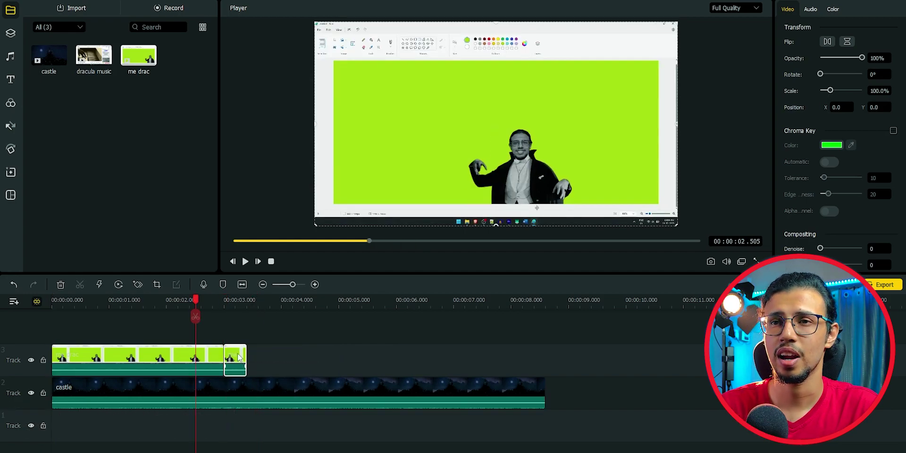
pyautogui.press('Delete')
# Chroma-key me drac by sampling its lime-green background, with edge thickness at 79
pyautogui.click(208, 358)
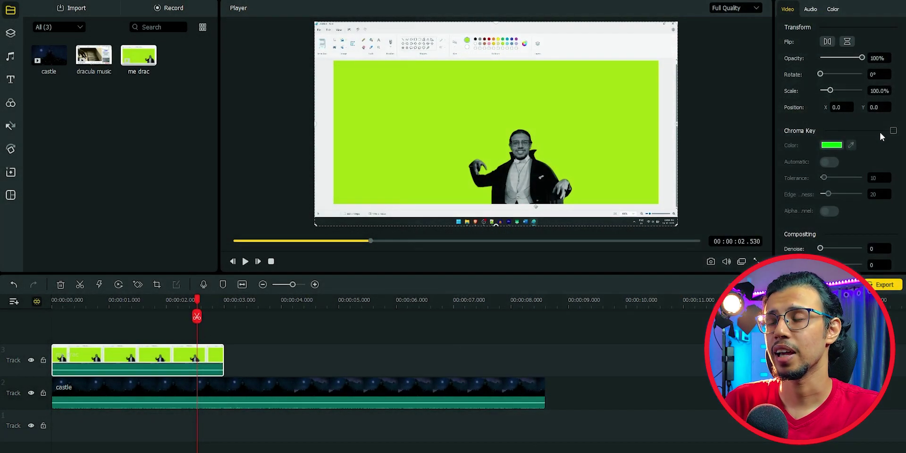
pyautogui.click(850, 145)
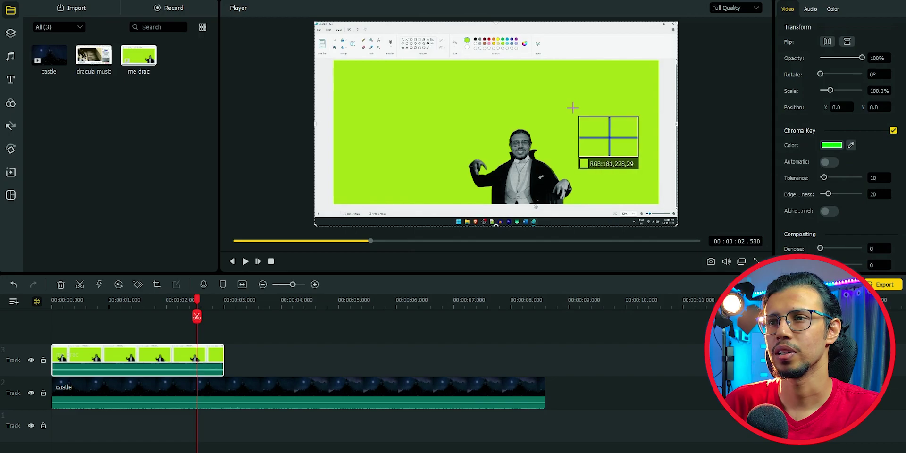
pyautogui.click(571, 109)
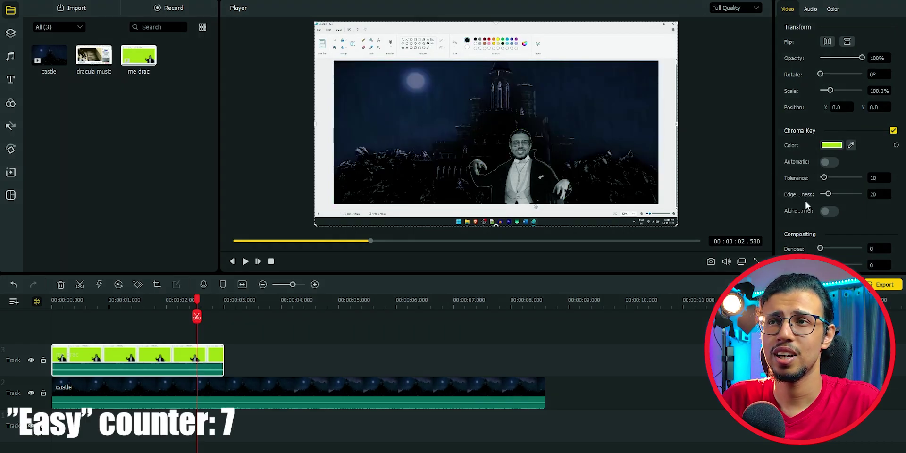
pyautogui.scroll(-2, 805, 204)
pyautogui.scroll(-1, 805, 206)
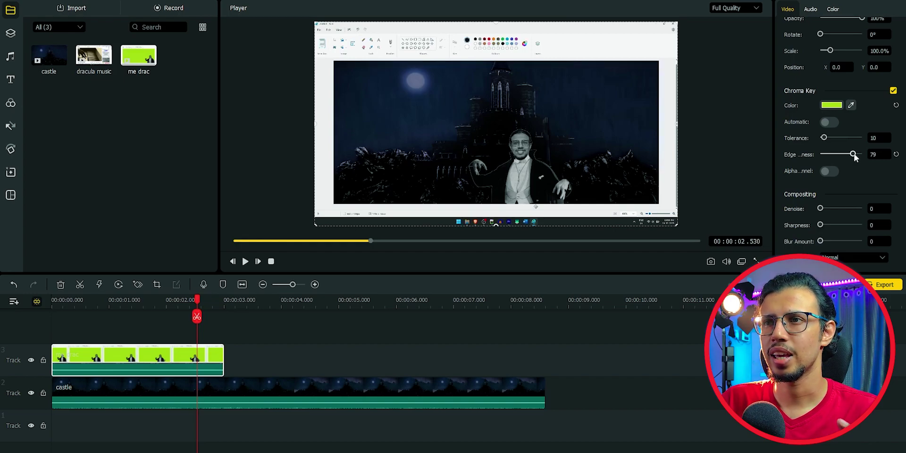
# Set edge thickness to 64 and crop me drac to a custom 1539 × 749 area
pyautogui.moveTo(834, 156); pyautogui.dragTo(846, 155)
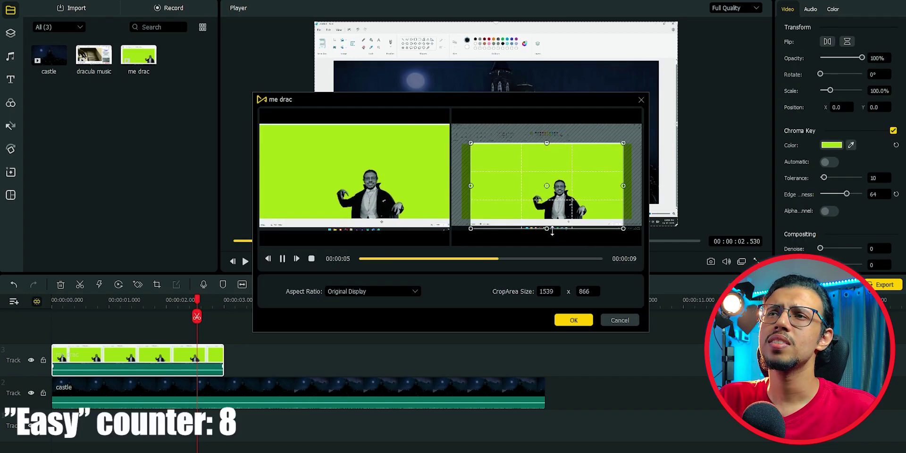
pyautogui.click(358, 294)
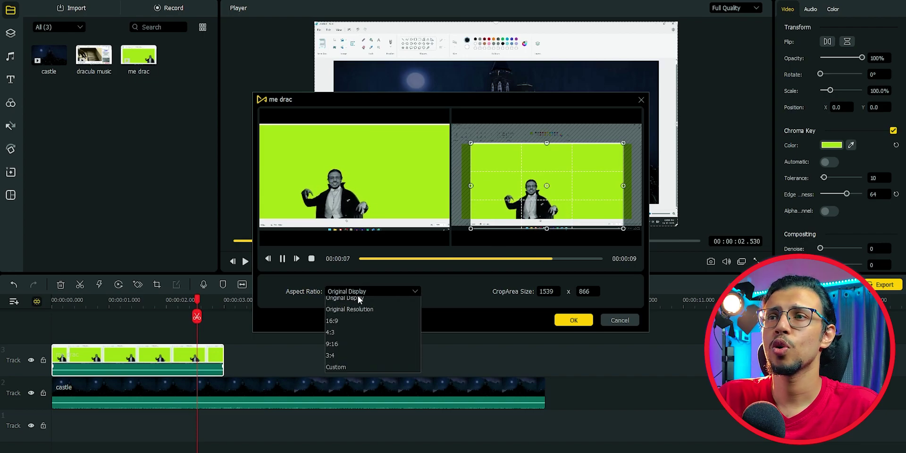
pyautogui.click(343, 373)
pyautogui.moveTo(547, 228); pyautogui.dragTo(549, 219)
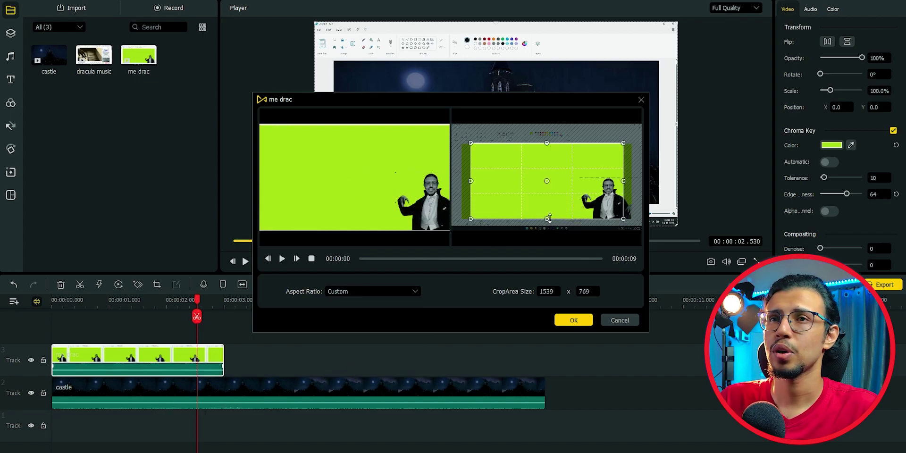
pyautogui.moveTo(571, 186); pyautogui.dragTo(577, 186)
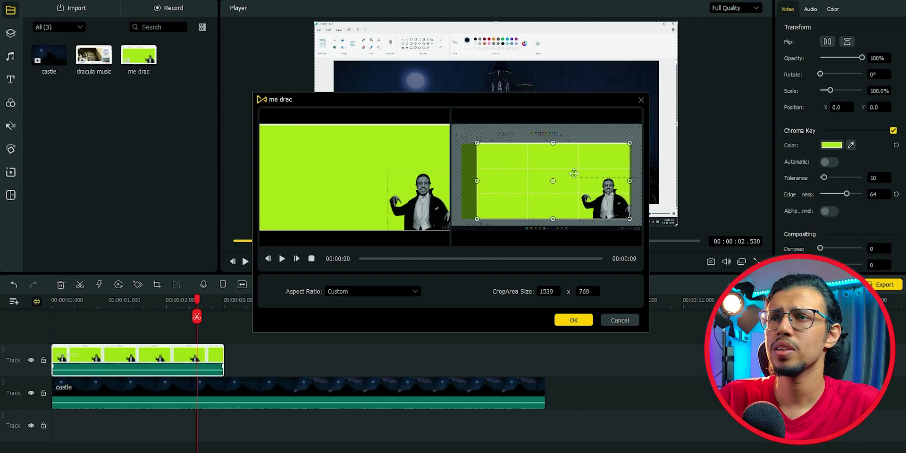
pyautogui.moveTo(554, 143); pyautogui.dragTo(553, 145)
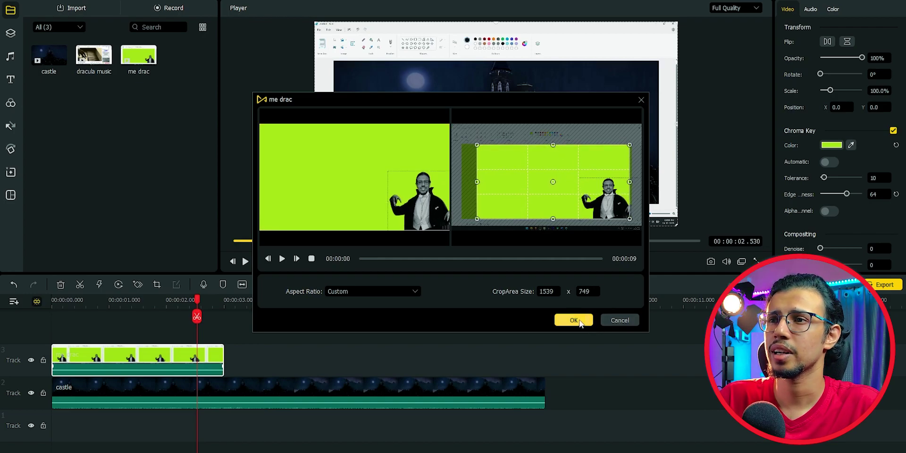
pyautogui.click(574, 320)
# Recentre the keyed Dracula over the castle and preview the composite
pyautogui.moveTo(495, 225); pyautogui.dragTo(497, 213)
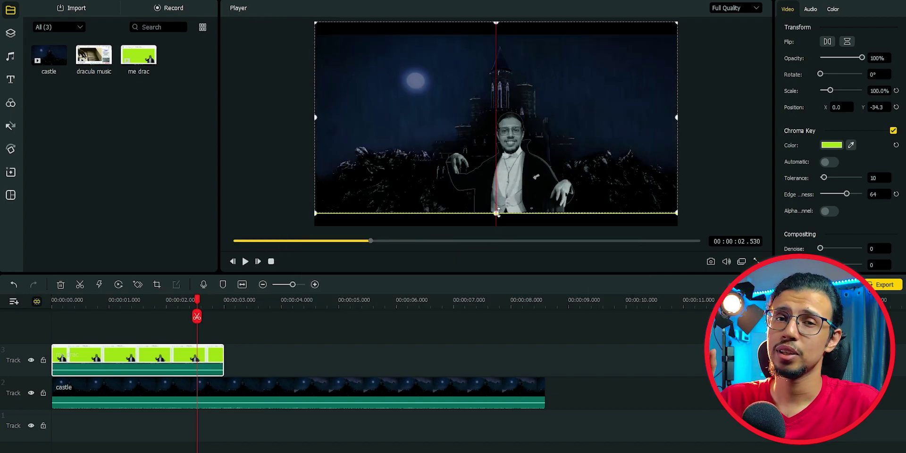
pyautogui.moveTo(599, 149); pyautogui.dragTo(599, 154)
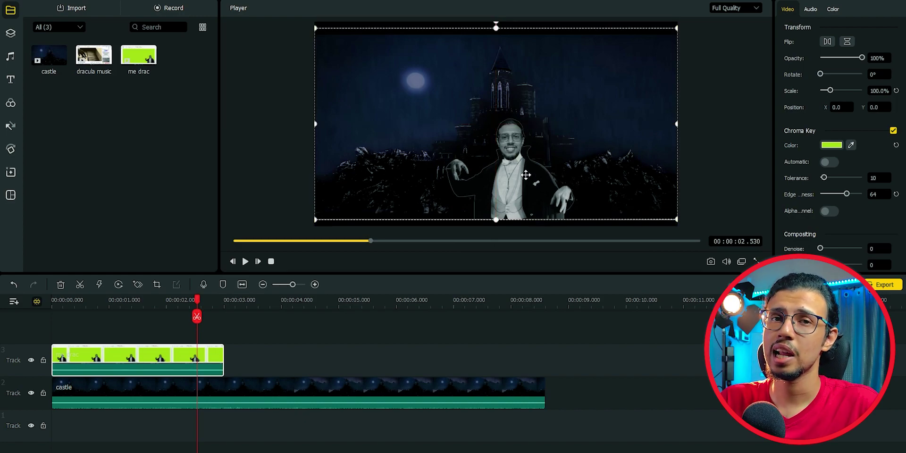
pyautogui.moveTo(526, 175)
pyautogui.mouseDown()
pyautogui.moveTo(546, 175)
pyautogui.moveTo(529, 175)
pyautogui.mouseUp()
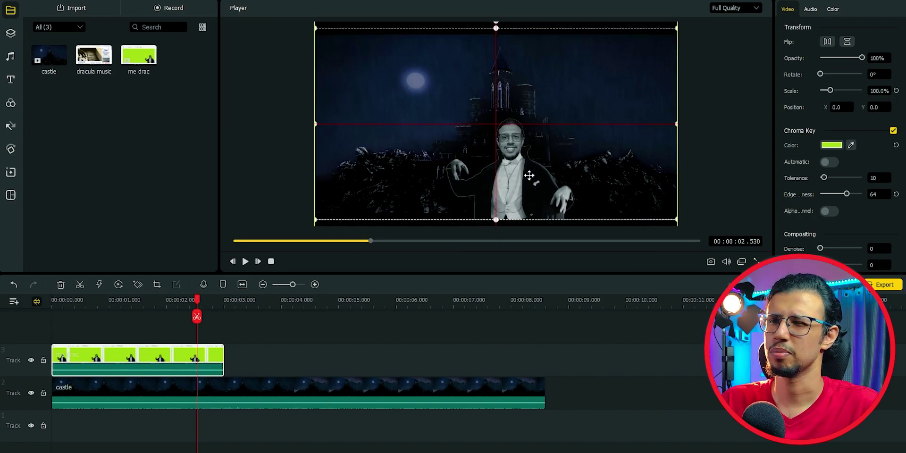
pyautogui.click(48, 309)
pyautogui.press('space')
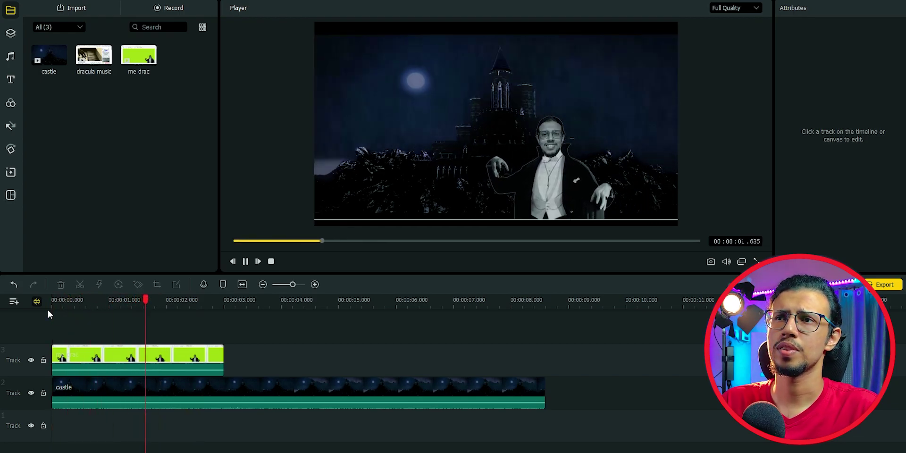
pyautogui.press('space')
# Reopen me drac's crop settings and confirm them unchanged
pyautogui.rightClick(168, 360)
pyautogui.click(199, 249)
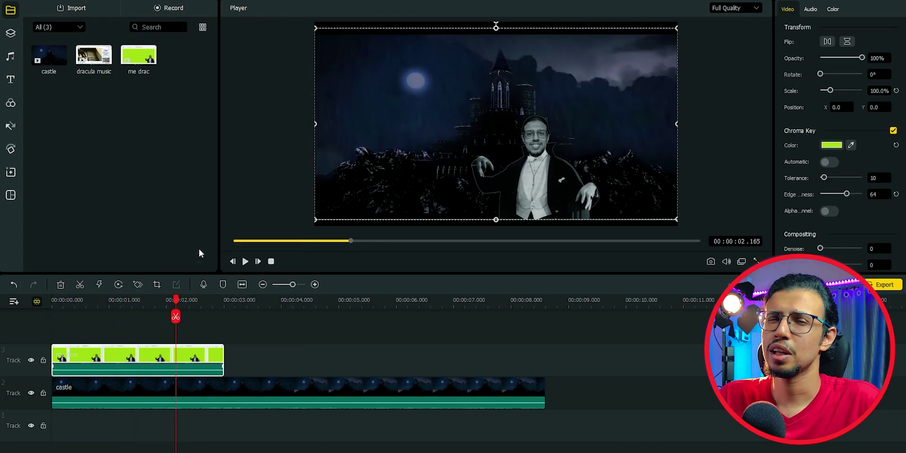
pyautogui.click(573, 320)
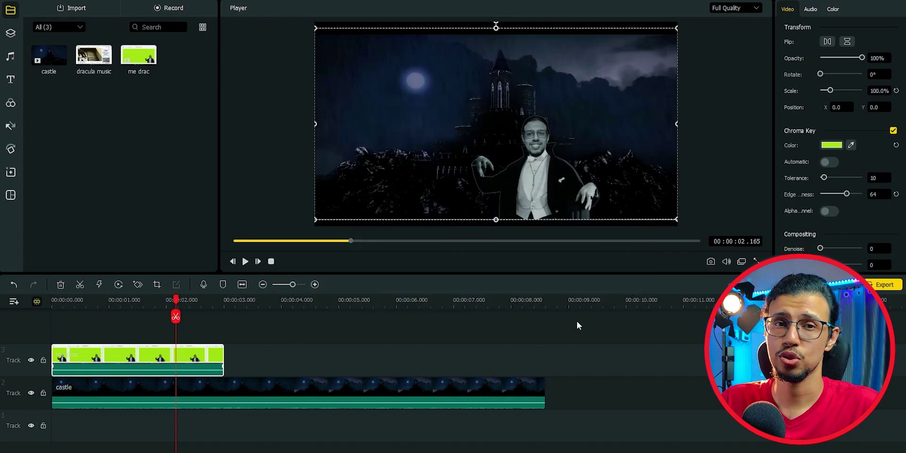
pyautogui.click(550, 329)
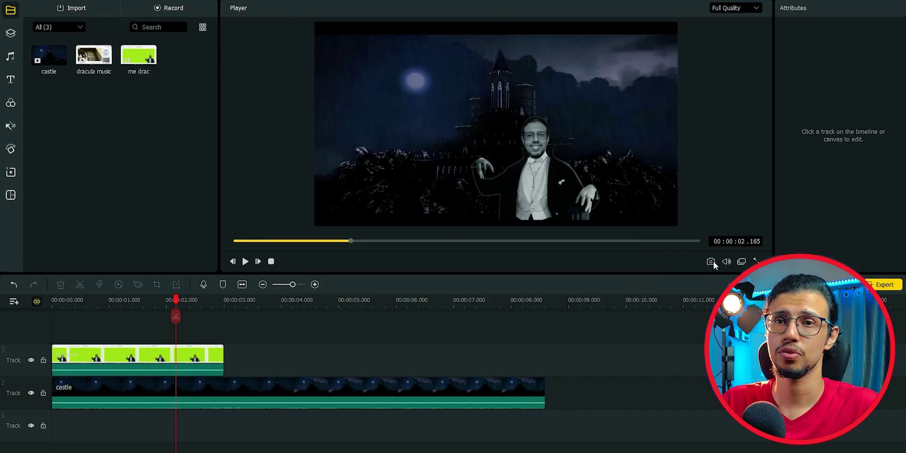
# Mute the castle clip's audio to 0% and rewind the playhead to the start
pyautogui.click(92, 402)
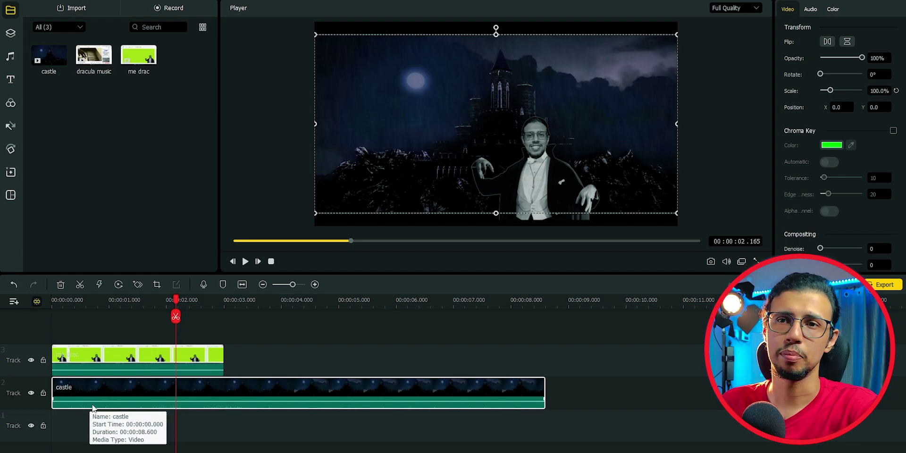
pyautogui.moveTo(218, 400); pyautogui.dragTo(219, 409)
pyautogui.rightClick(222, 408)
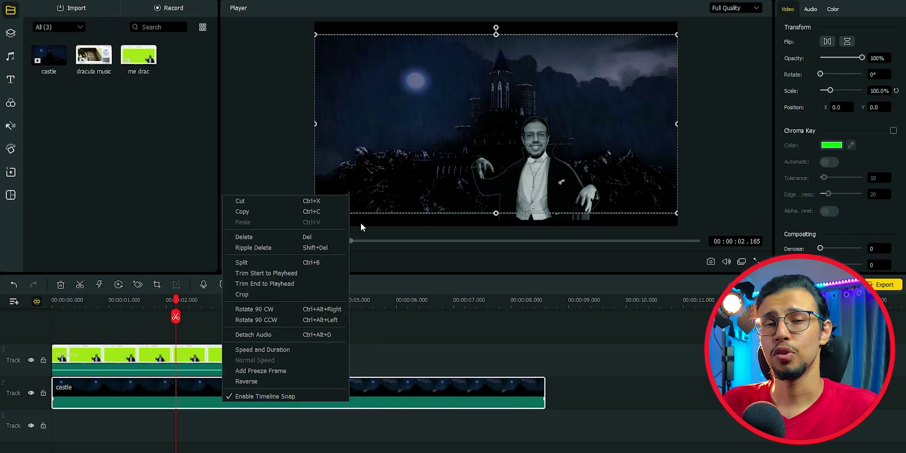
pyautogui.click(274, 335)
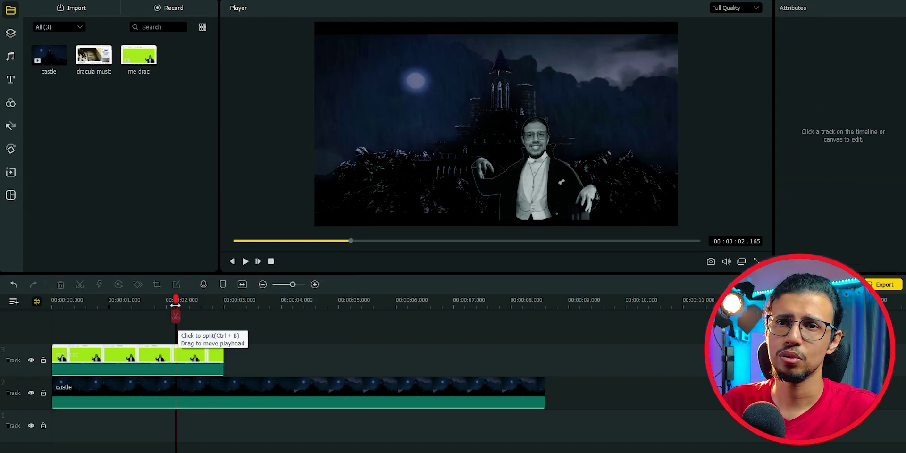
pyautogui.moveTo(176, 304); pyautogui.dragTo(35, 308)
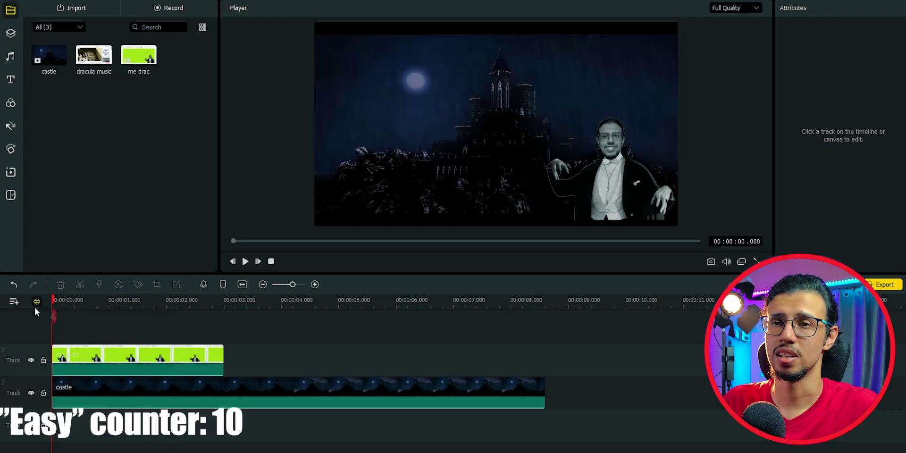
# Add dracula music to the timeline with silence detection and preview the split clips
pyautogui.press('space')
pyautogui.press('space')
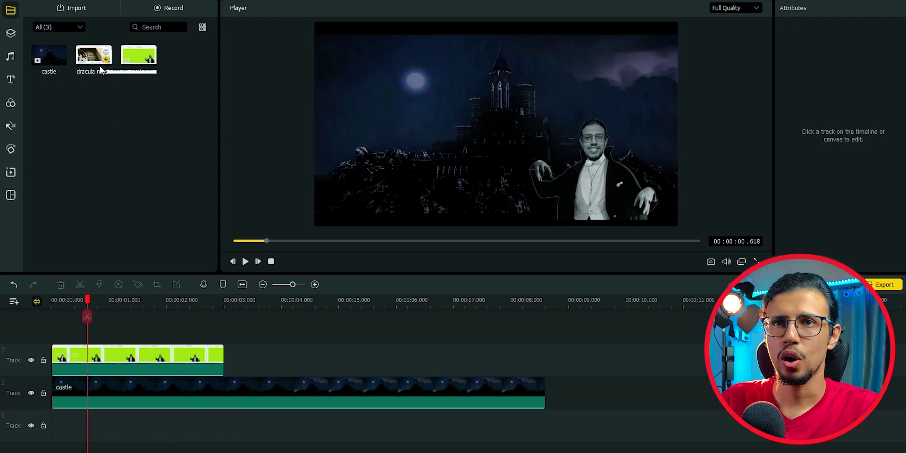
pyautogui.click(61, 59)
pyautogui.rightClick(90, 58)
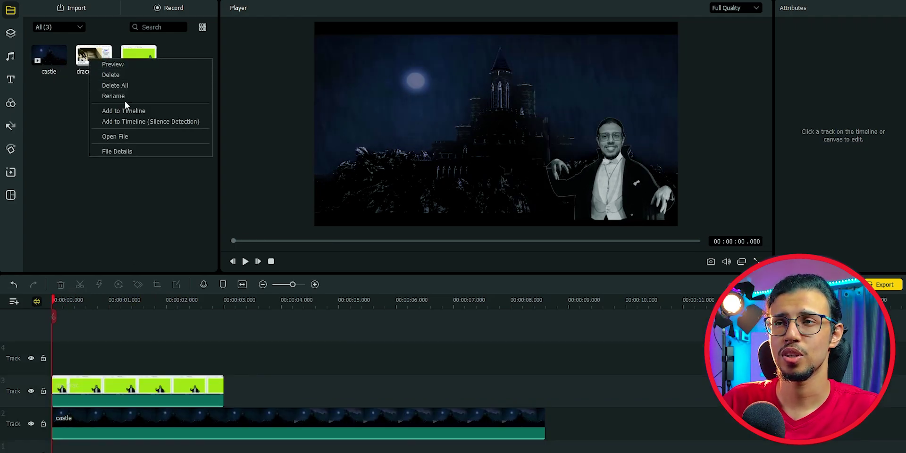
pyautogui.click(147, 122)
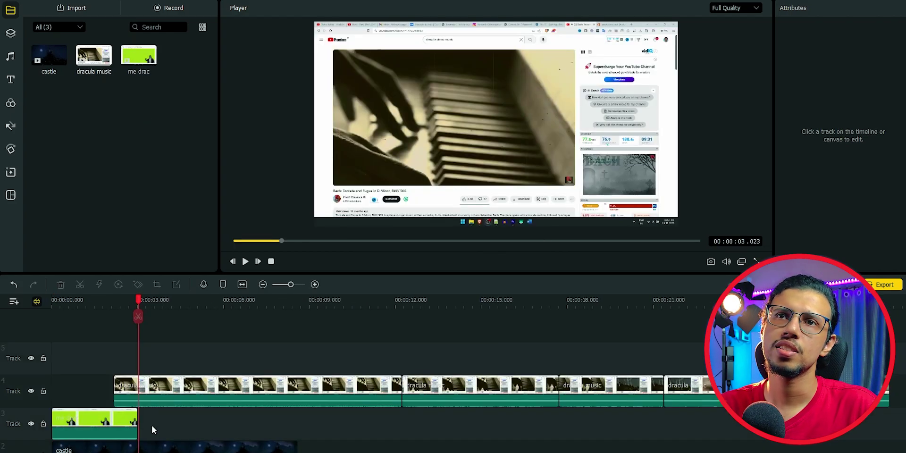
pyautogui.moveTo(138, 302); pyautogui.dragTo(142, 302)
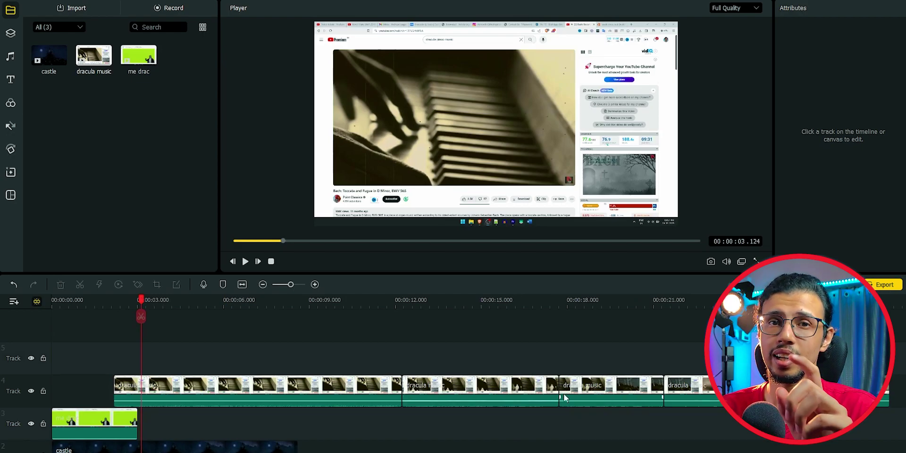
pyautogui.press('space')
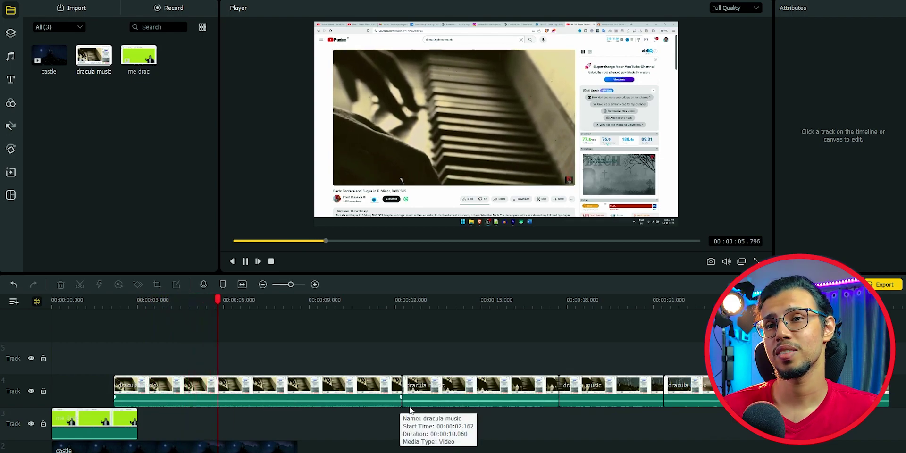
# Keep only the first dracula music clip and detach its audio onto its own track
pyautogui.click(564, 399)
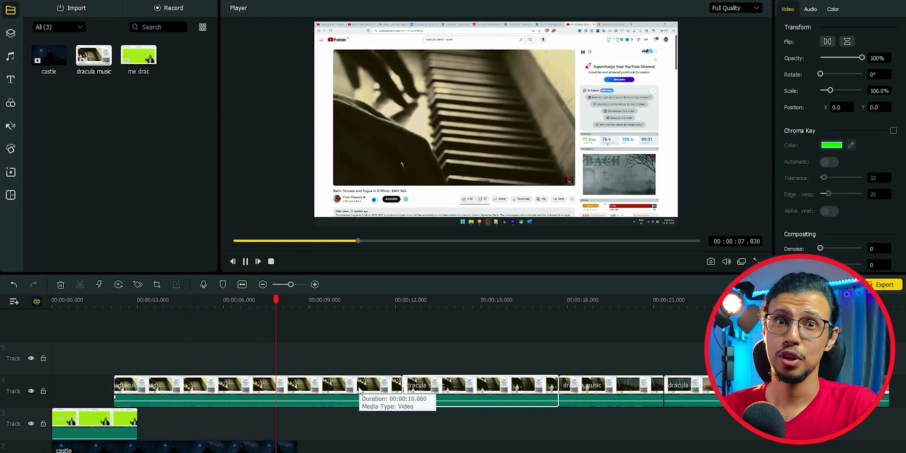
pyautogui.hotkey('ctrl', 'z')
pyautogui.hotkey('ctrl', 'z')
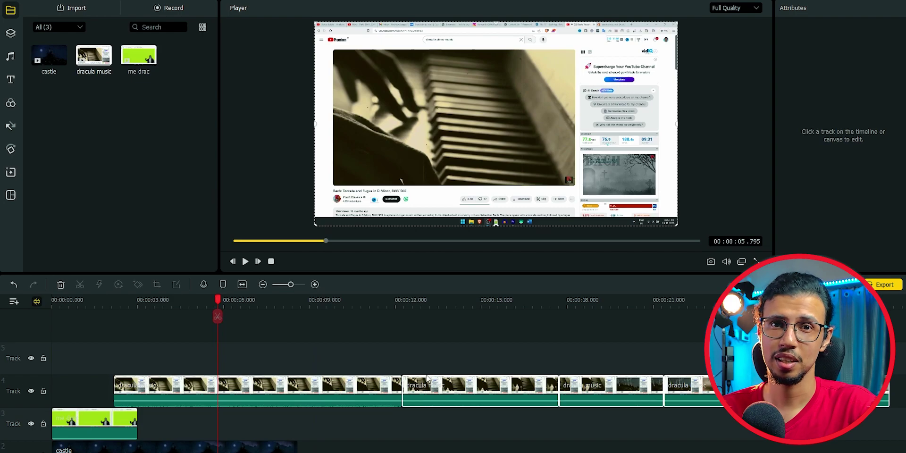
pyautogui.click(177, 393)
pyautogui.rightClick(132, 402)
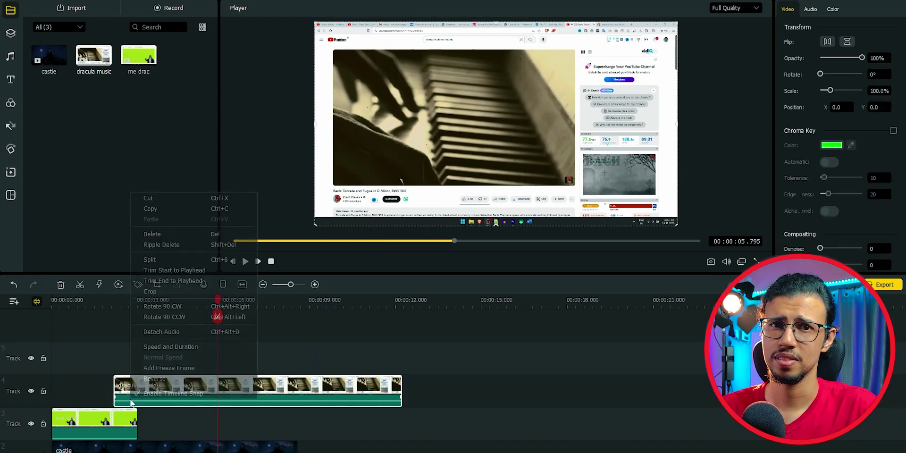
pyautogui.click(161, 331)
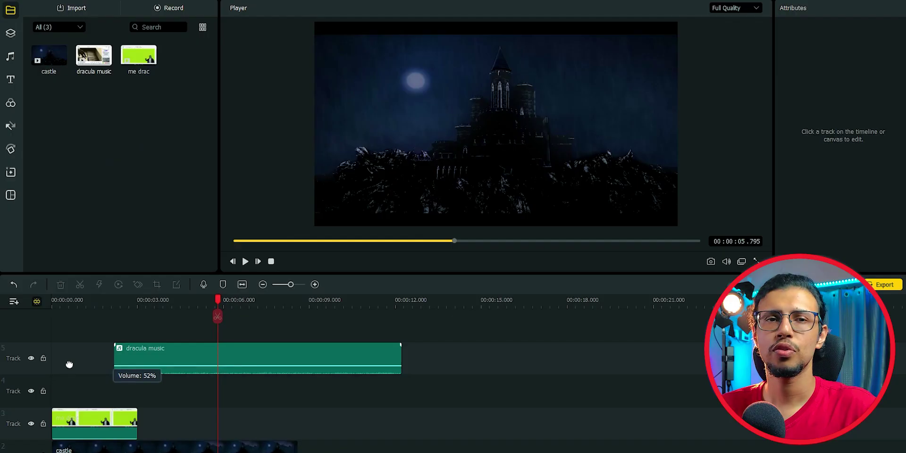
# Lower dracula music volume to 87% and trim the music and castle clips to about 3 seconds
pyautogui.moveTo(132, 373); pyautogui.dragTo(132, 361)
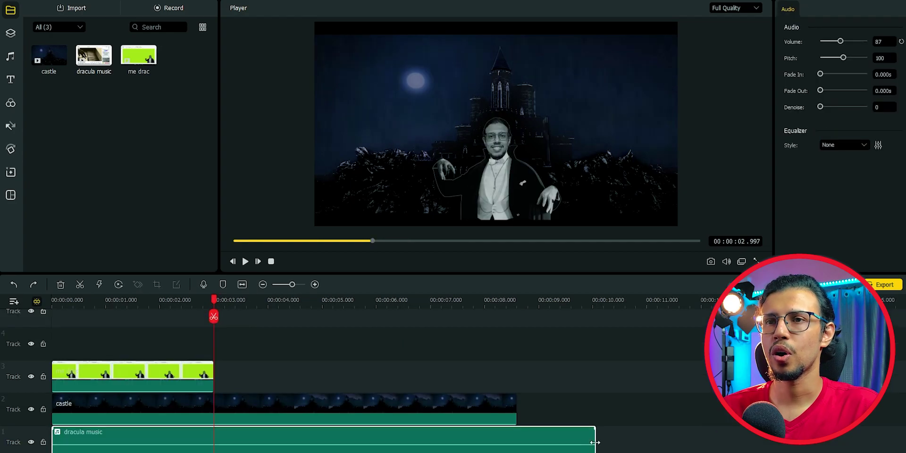
pyautogui.moveTo(594, 442); pyautogui.dragTo(215, 442)
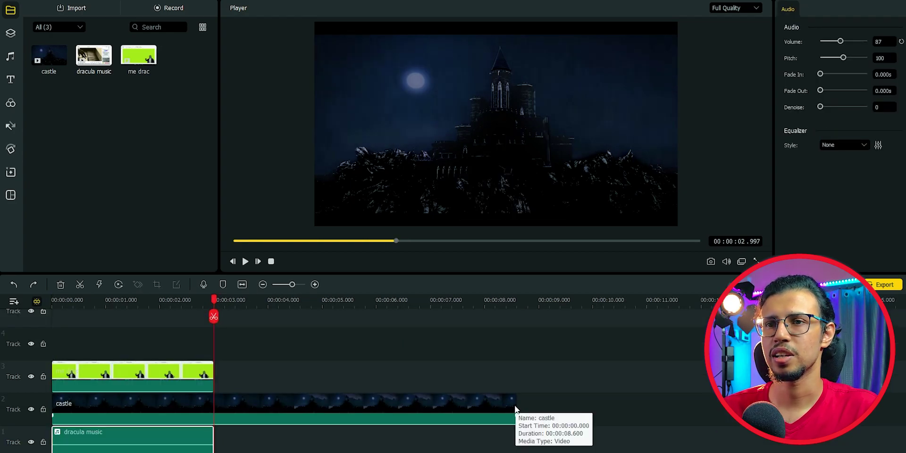
pyautogui.moveTo(518, 410); pyautogui.dragTo(214, 409)
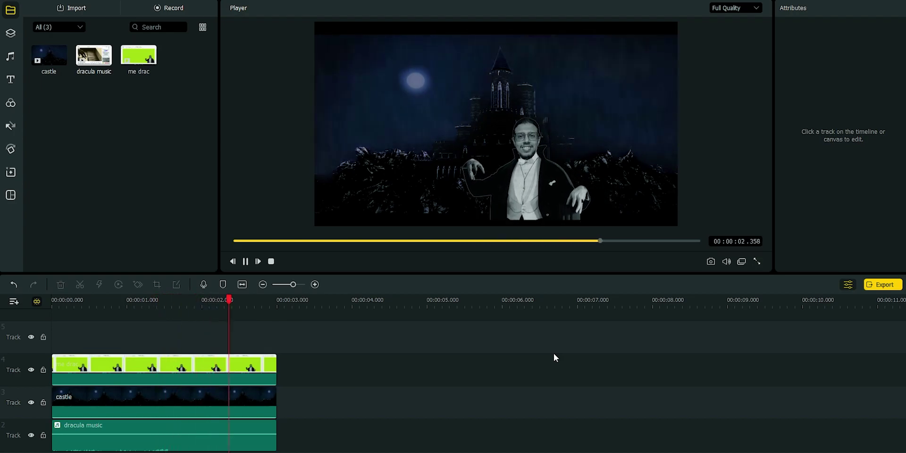
# Give the castle clip saturation 61 and contrast -12, then bring up me drac's chroma key settings
pyautogui.click(178, 397)
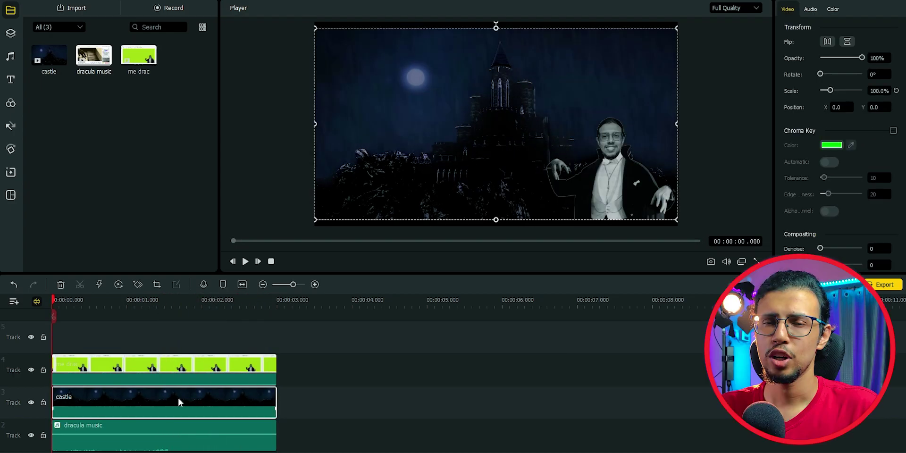
pyautogui.click(840, 8)
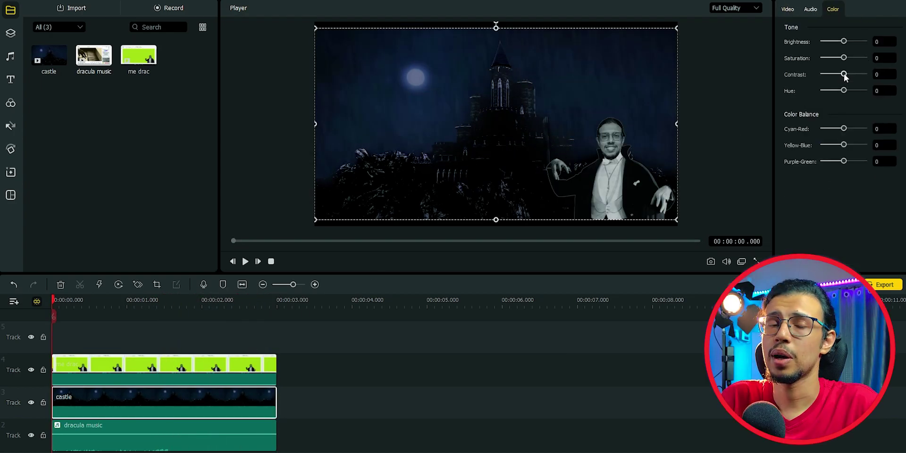
pyautogui.moveTo(844, 77); pyautogui.dragTo(842, 81)
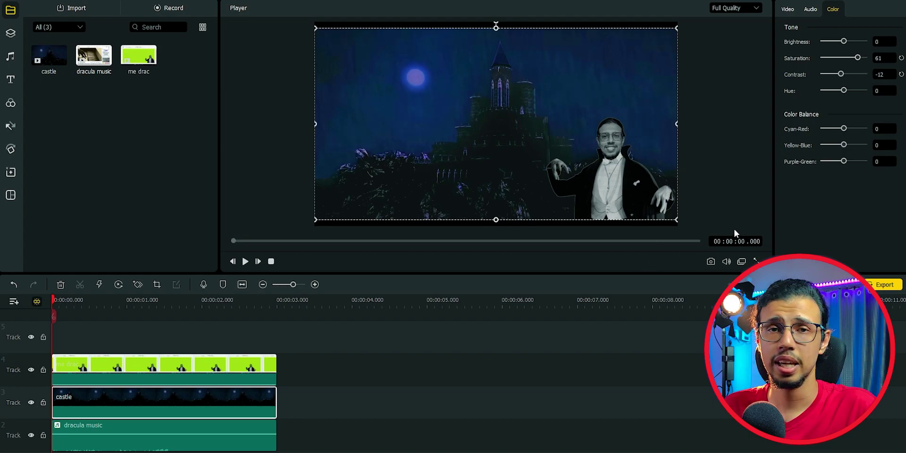
pyautogui.click(212, 360)
pyautogui.click(787, 9)
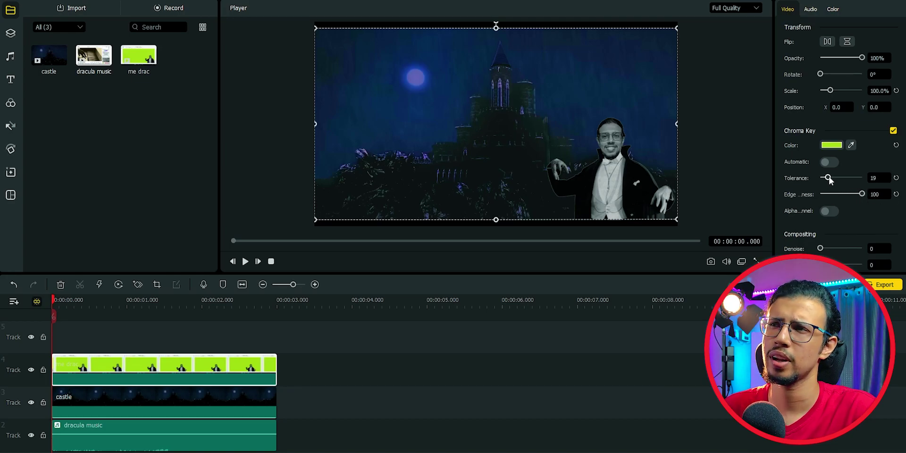
# Name the export 'dracula-bit' and set the output folder to the Desktop
pyautogui.click(884, 284)
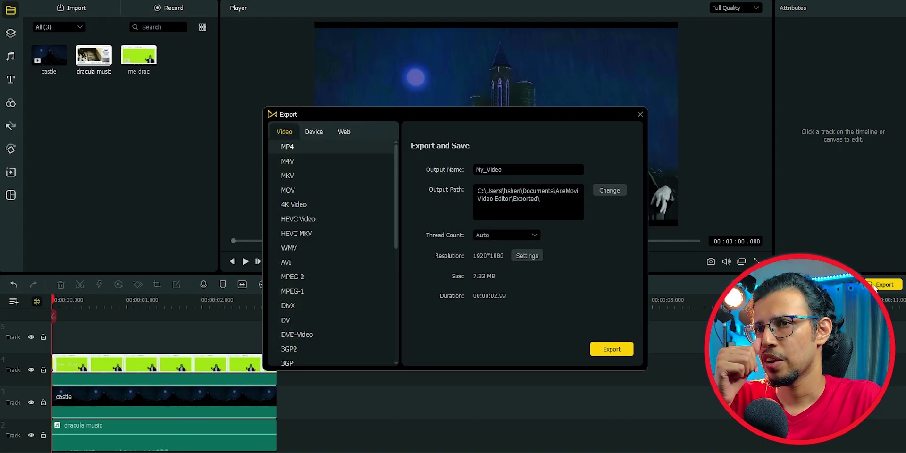
pyautogui.write('dracula-bit')
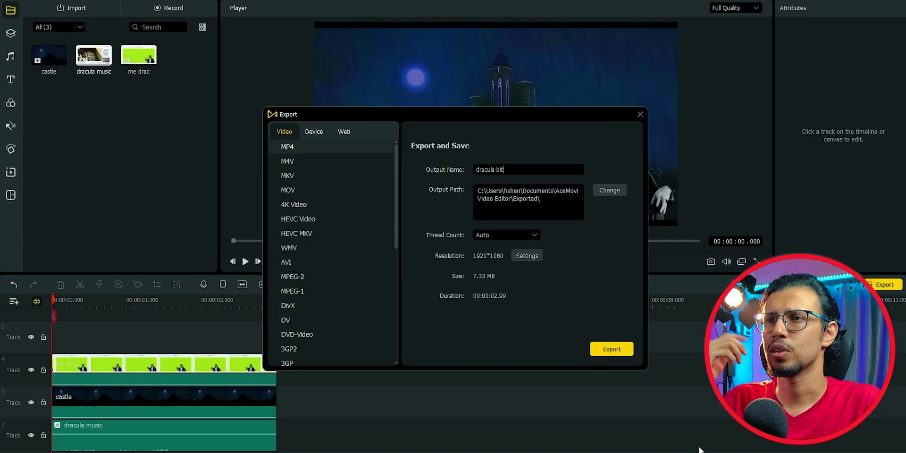
pyautogui.click(609, 190)
pyautogui.click(635, 346)
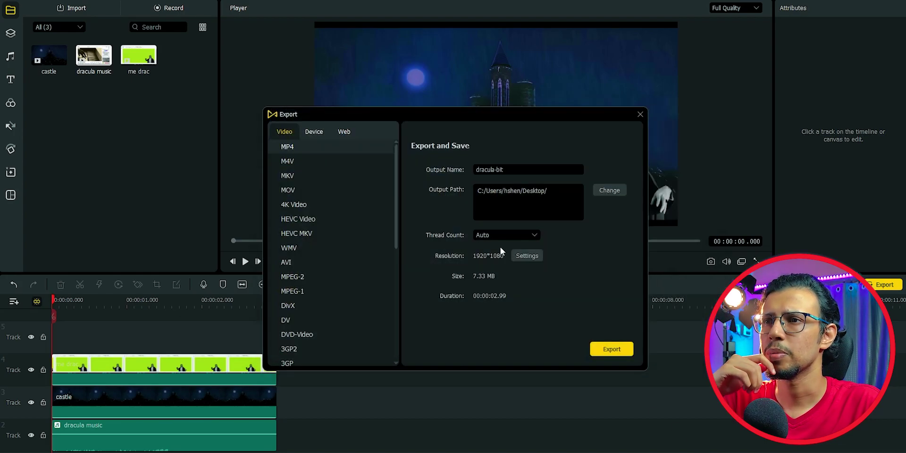
# Switch export quality to Custom with 1920*1080 resolution at 60 fps
pyautogui.click(532, 258)
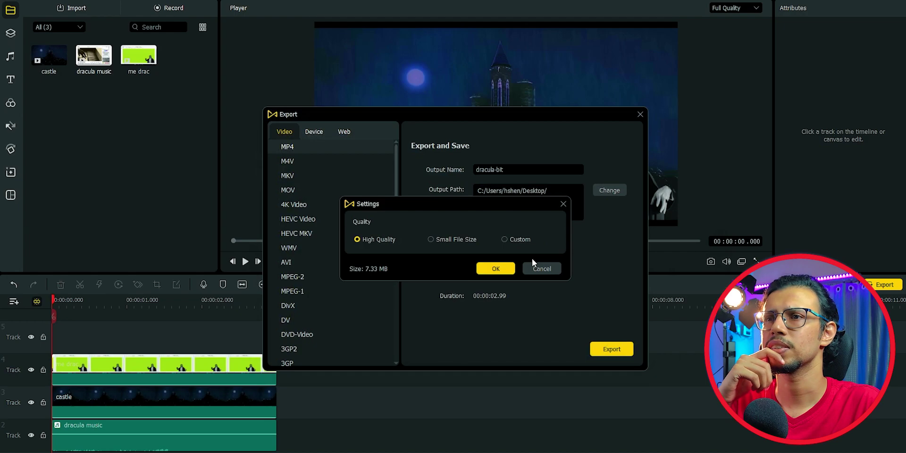
pyautogui.click(504, 240)
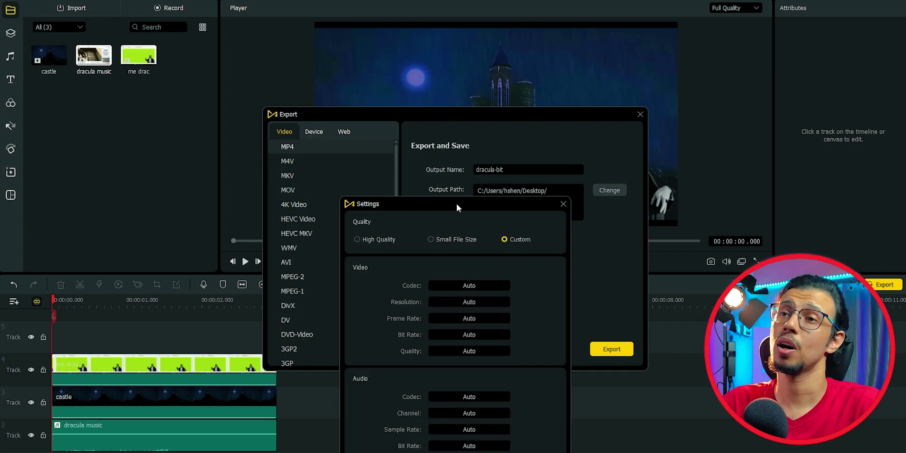
pyautogui.moveTo(457, 203); pyautogui.dragTo(426, 106)
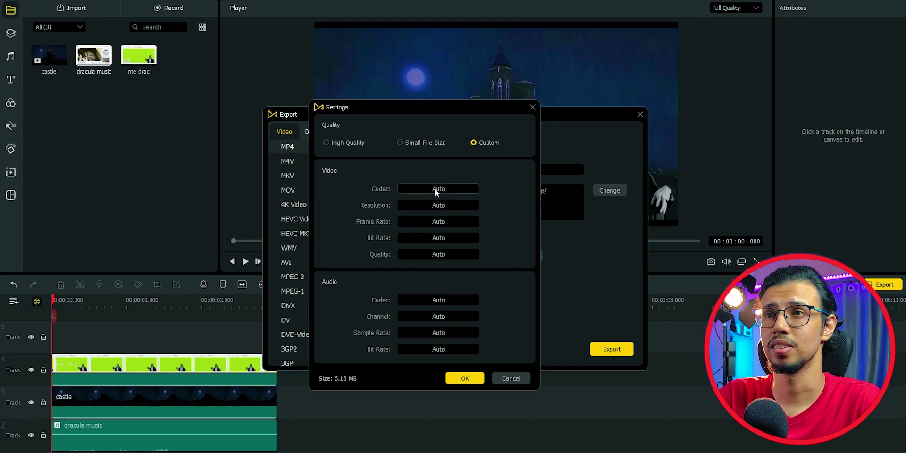
pyautogui.click(432, 205)
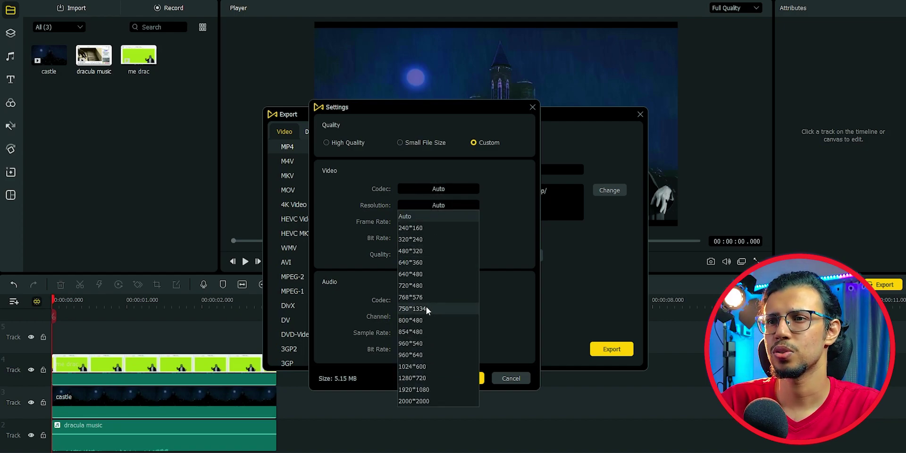
pyautogui.click(427, 389)
pyautogui.click(442, 223)
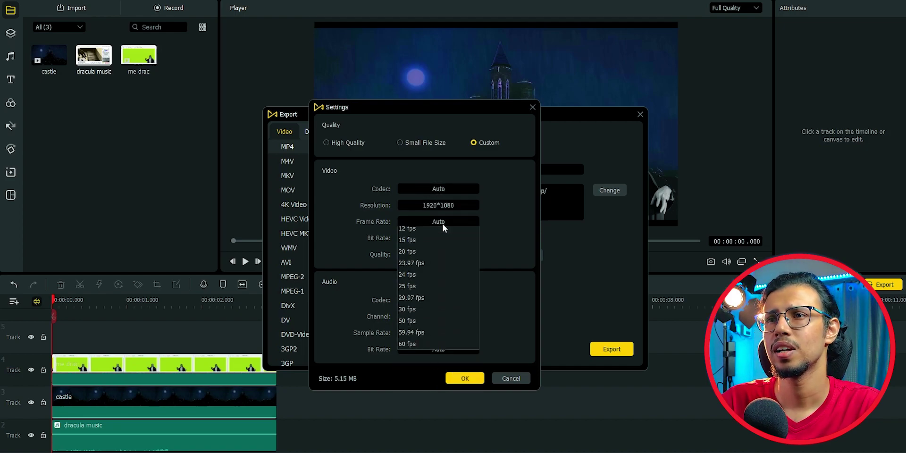
pyautogui.click(432, 362)
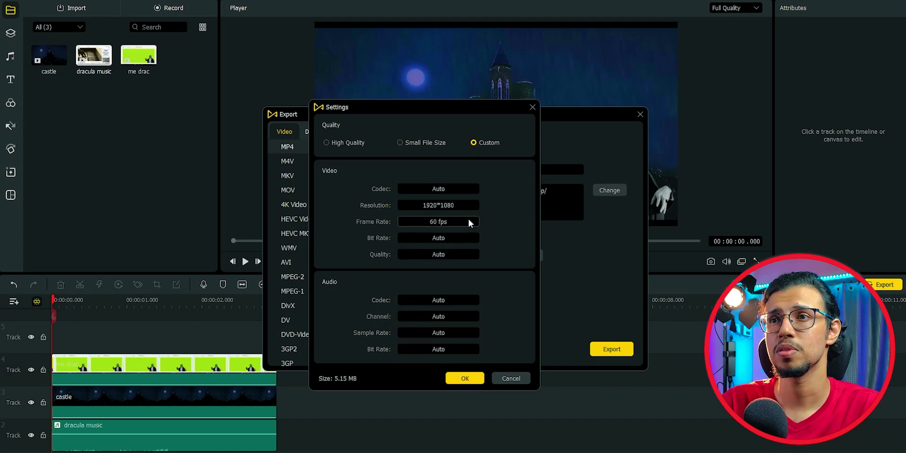
# Set the video bit rate to 20000 kbps and video quality to 100%
pyautogui.click(458, 238)
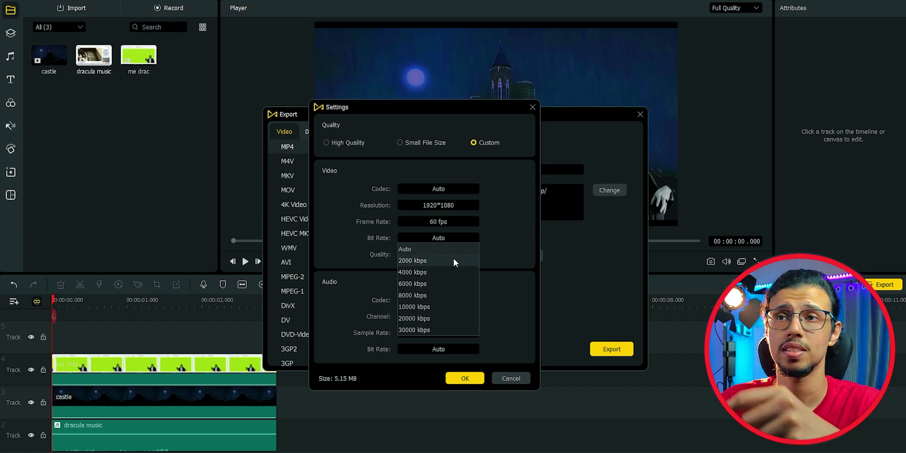
pyautogui.click(428, 318)
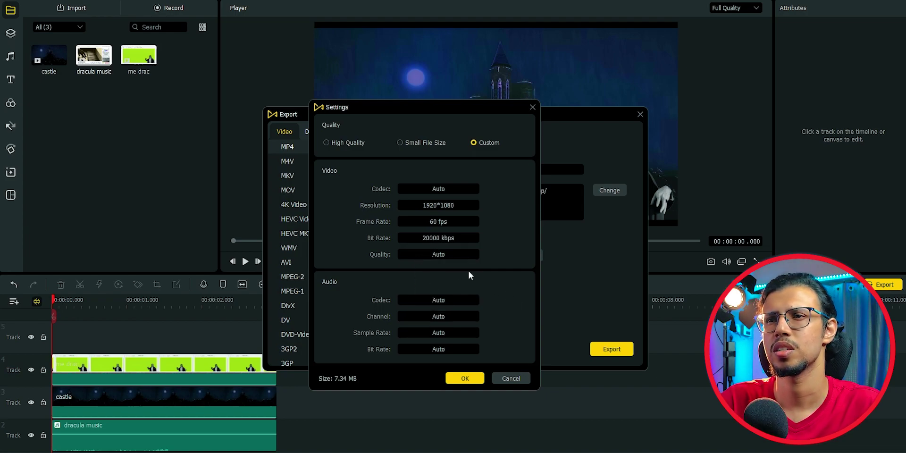
pyautogui.click(439, 255)
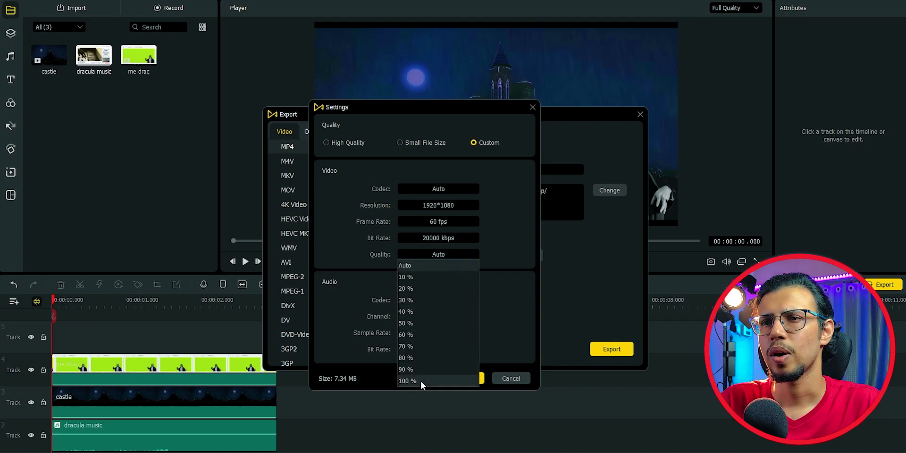
pyautogui.click(420, 380)
pyautogui.click(453, 237)
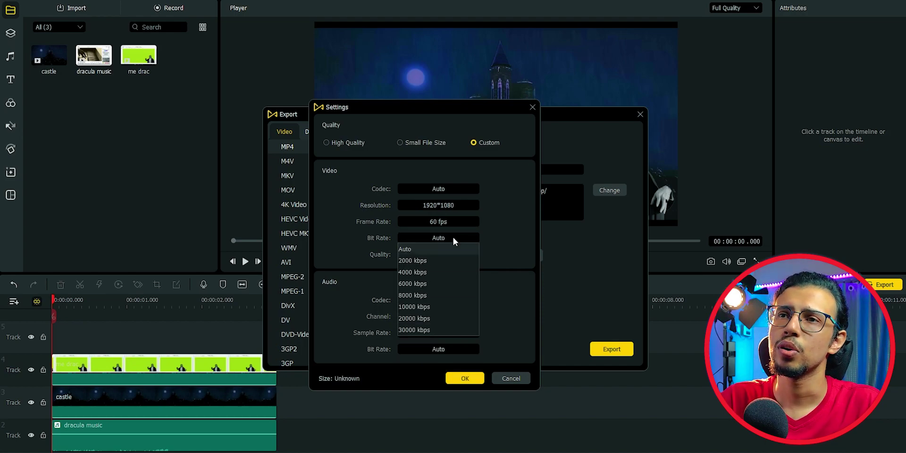
pyautogui.click(429, 330)
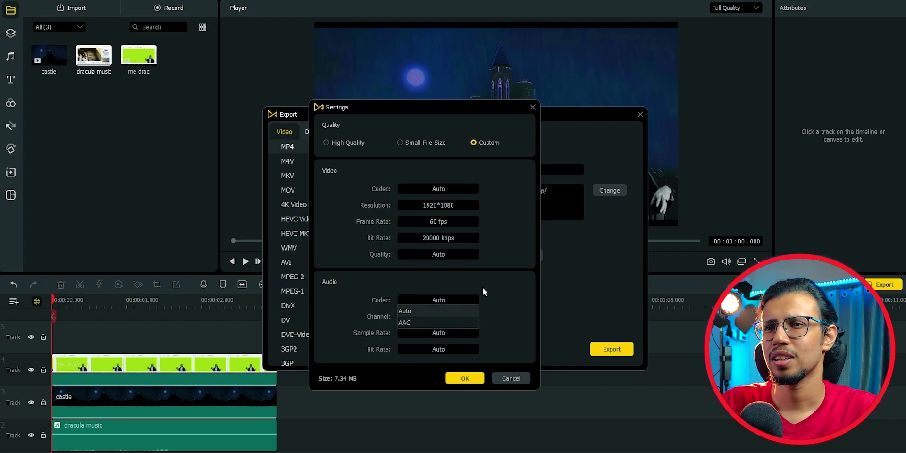
# Set the audio channel to Stereo, leave sample rate on Auto, and confirm the settings
pyautogui.click(462, 316)
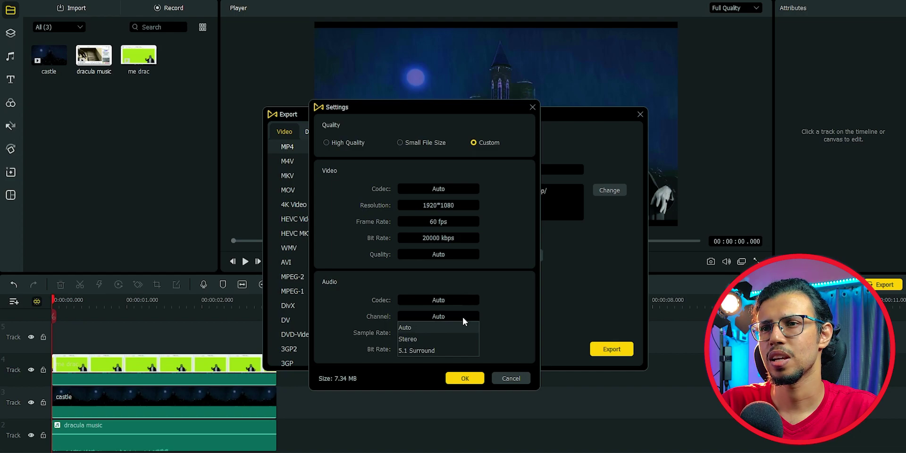
pyautogui.click(431, 335)
pyautogui.click(438, 333)
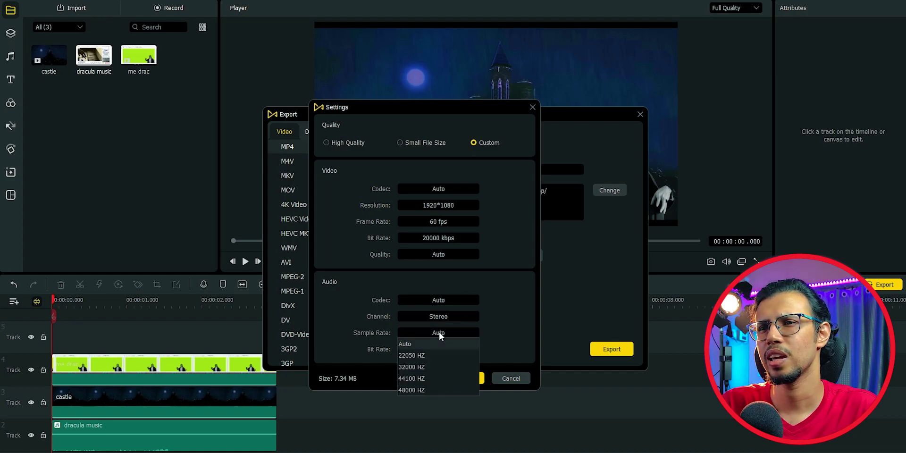
pyautogui.click(508, 324)
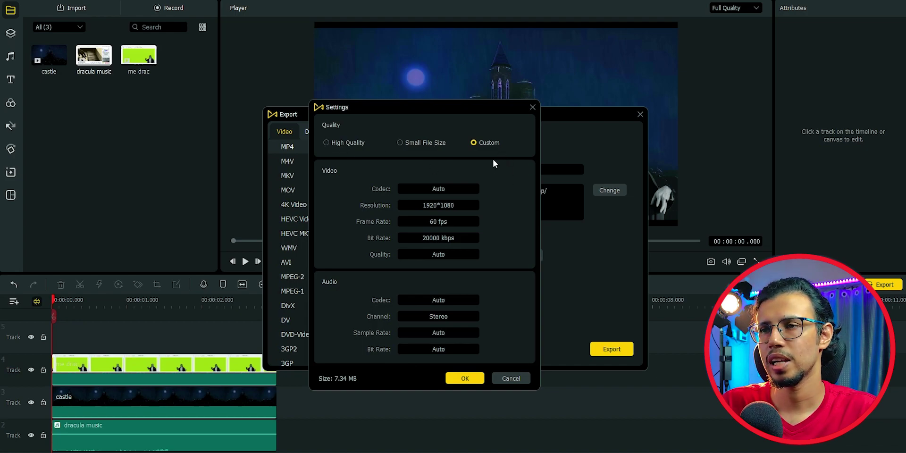
pyautogui.click(464, 376)
pyautogui.click(482, 236)
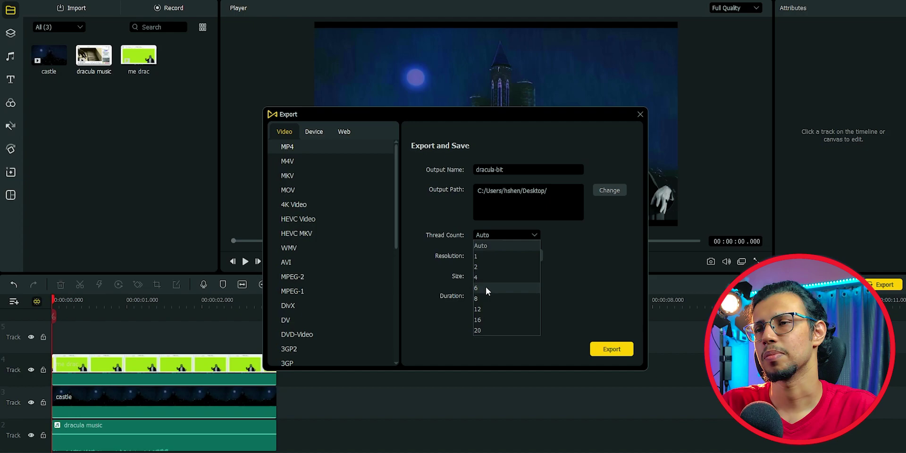
# Set Thread Count to 16, check CPU use in Task Manager, and start the export
pyautogui.click(505, 320)
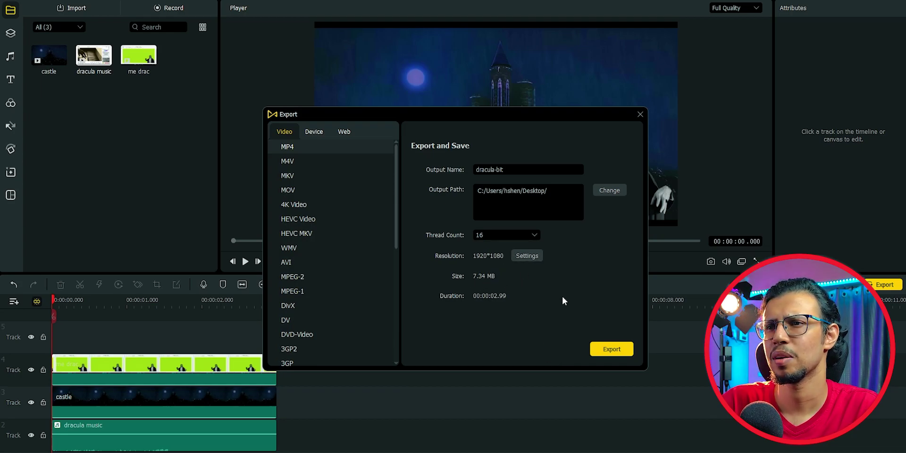
pyautogui.hotkey('ctrl', 'shift', 'Escape')
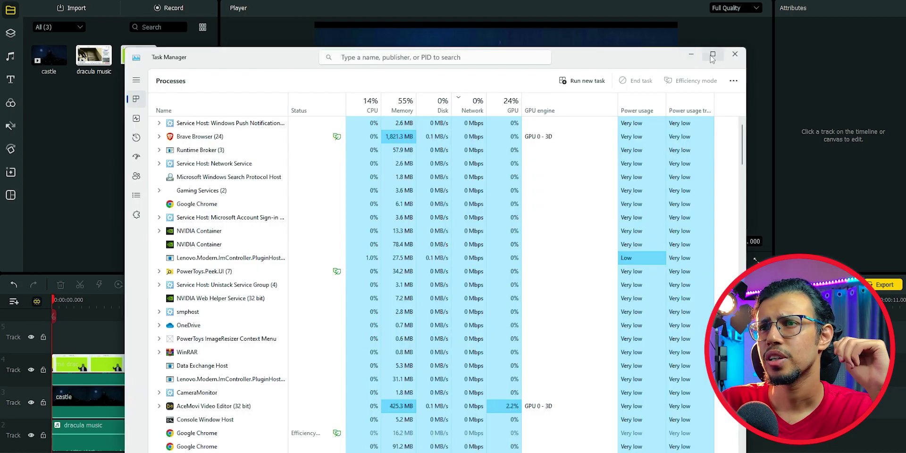
pyautogui.click(713, 55)
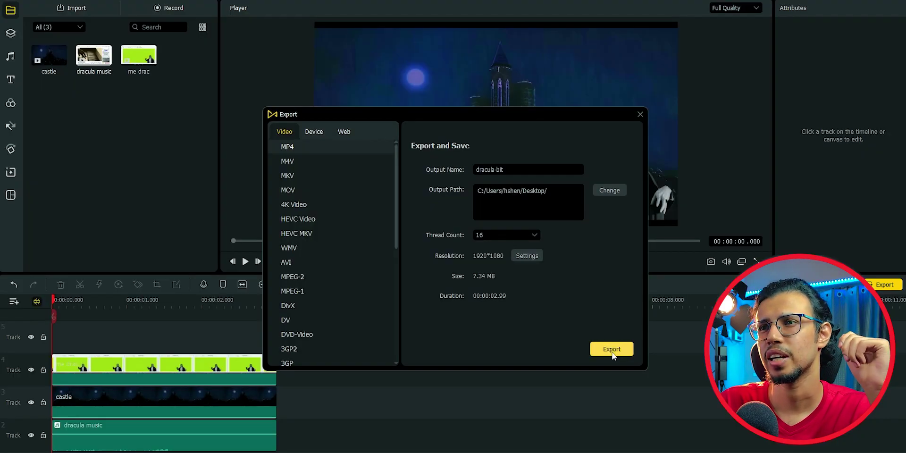
pyautogui.click(611, 347)
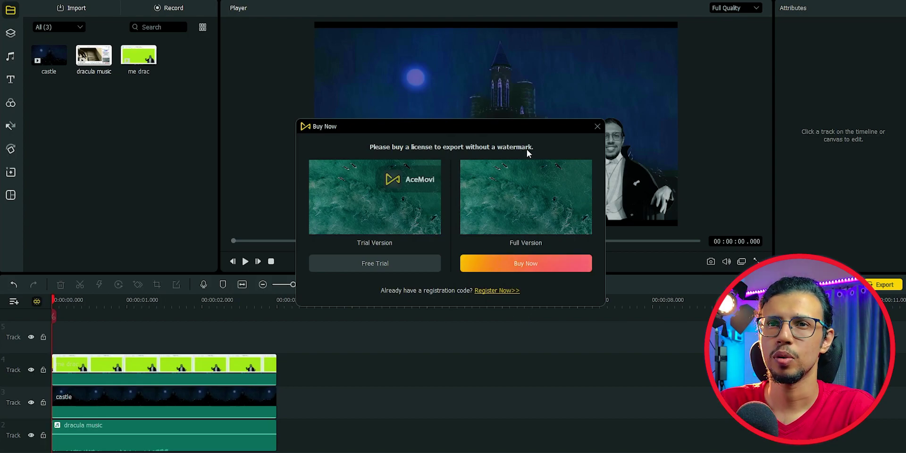
# Continue the export as a Free Trial and show dracula-bit.mp4 on the Desktop
pyautogui.click(376, 265)
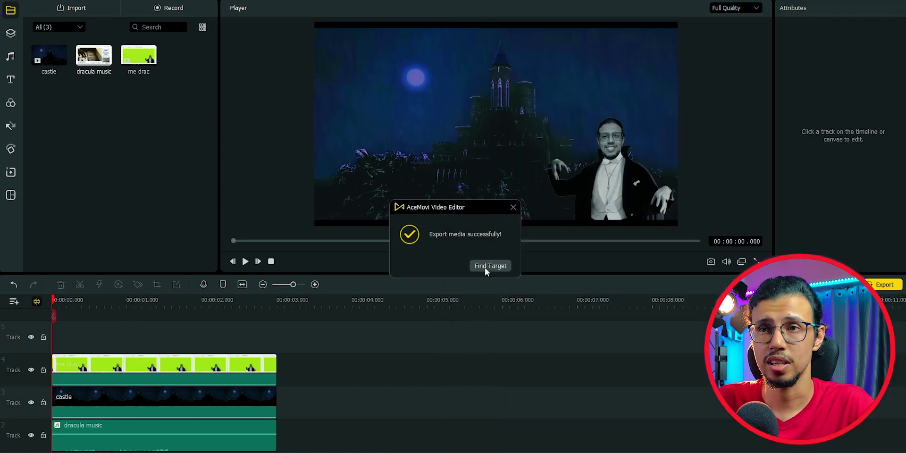
pyautogui.click(486, 269)
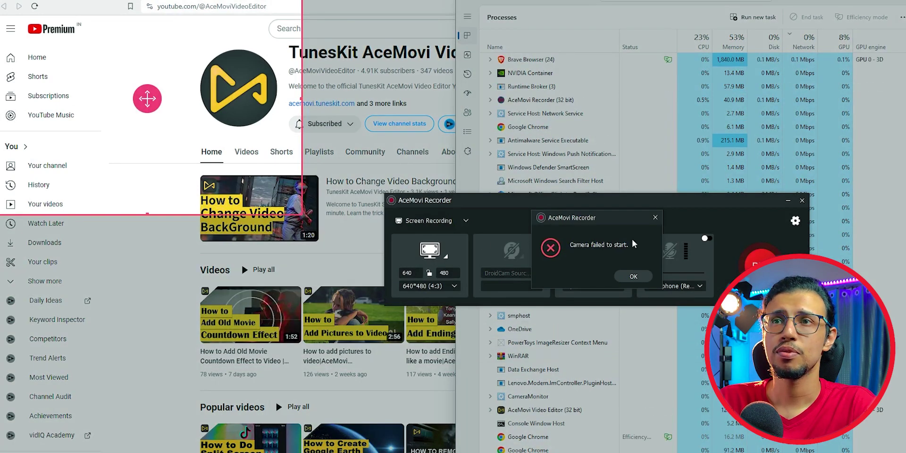
# Dismiss the camera error and fit a 1528×790 capture region over the YouTube channel page
pyautogui.click(259, 110)
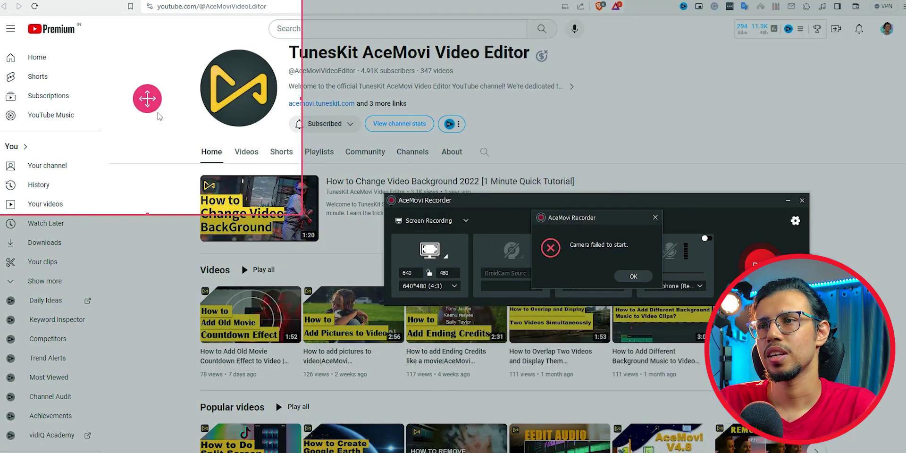
pyautogui.click(633, 276)
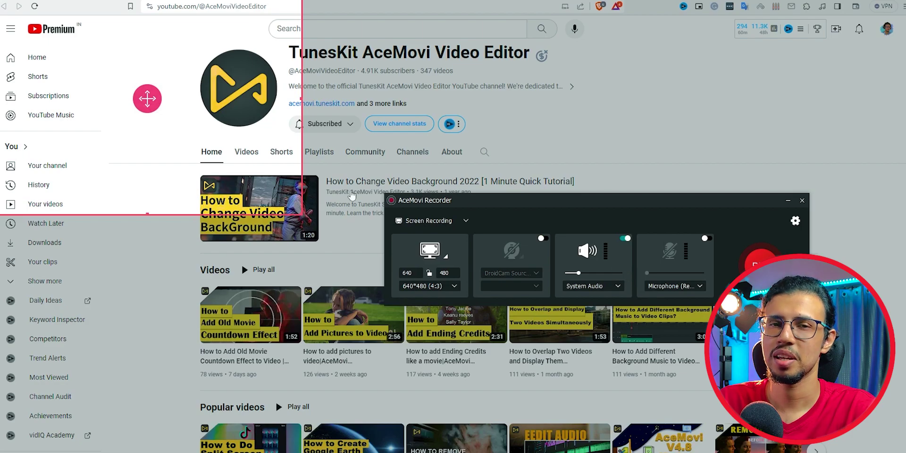
pyautogui.moveTo(147, 99); pyautogui.dragTo(321, 135)
pyautogui.moveTo(475, 147); pyautogui.dragTo(902, 150)
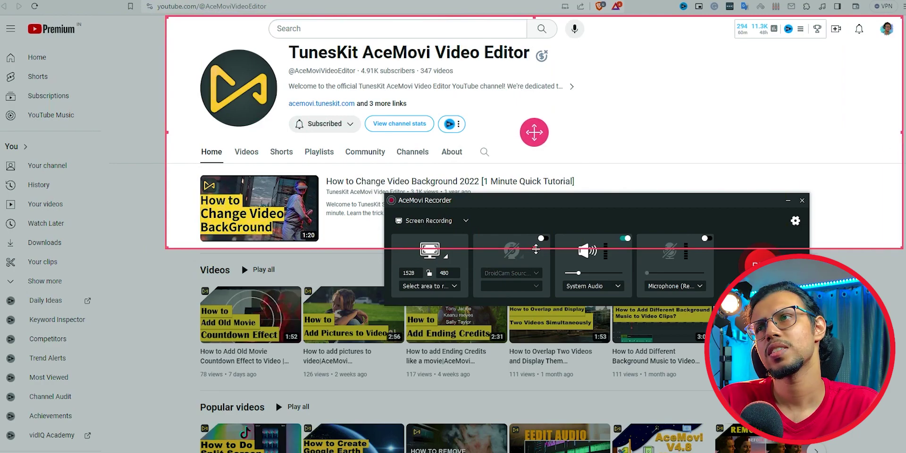
pyautogui.moveTo(535, 250); pyautogui.dragTo(538, 398)
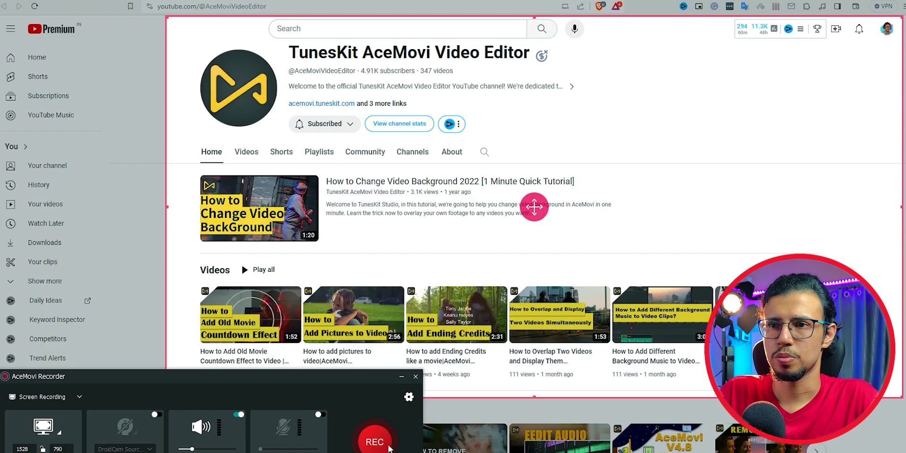
# Start recording and scroll down through the channel's video shelves
pyautogui.click(372, 443)
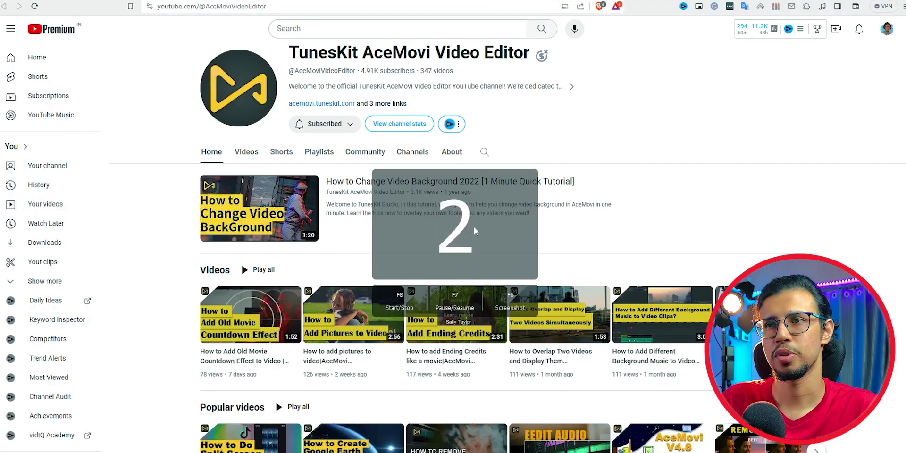
pyautogui.scroll(-7, 474, 230)
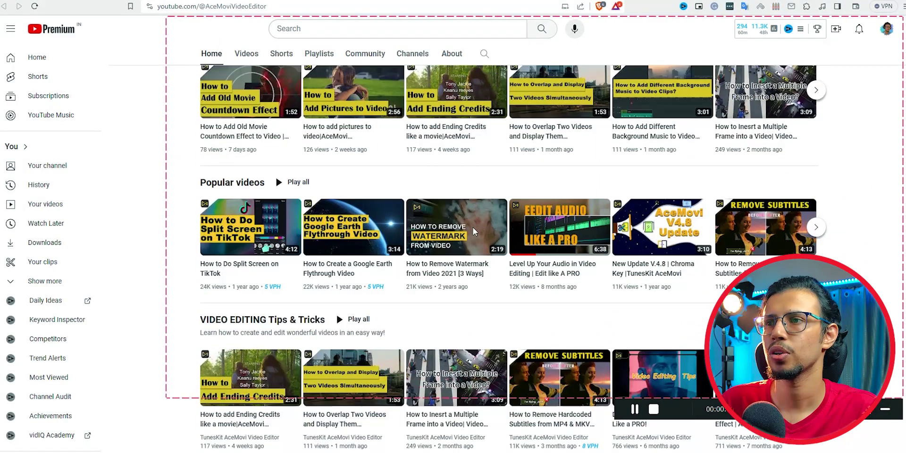
pyautogui.scroll(-15, 474, 230)
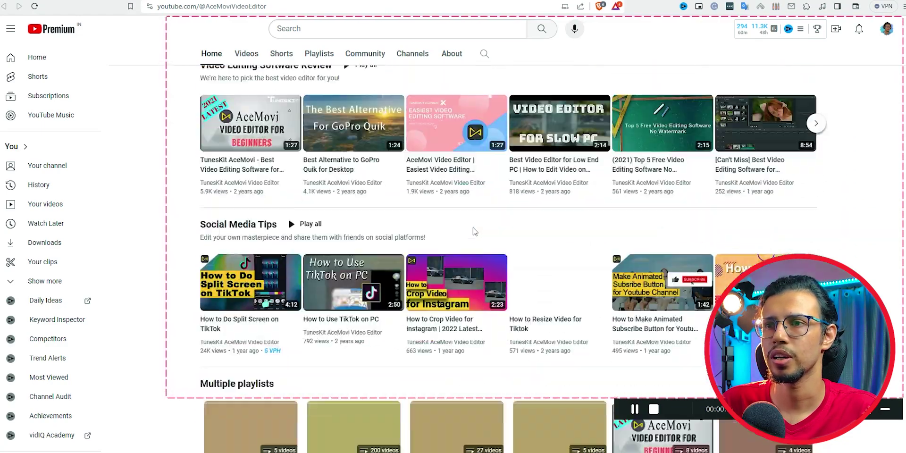
pyautogui.scroll(-1, 474, 230)
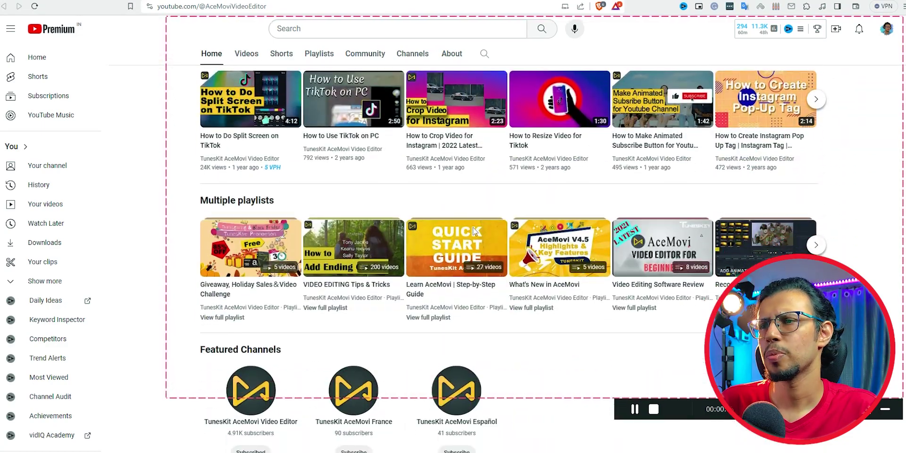
# Stop recording and put the clip on Track 1, keeping 1920×1080, 60 fps project settings
pyautogui.click(654, 410)
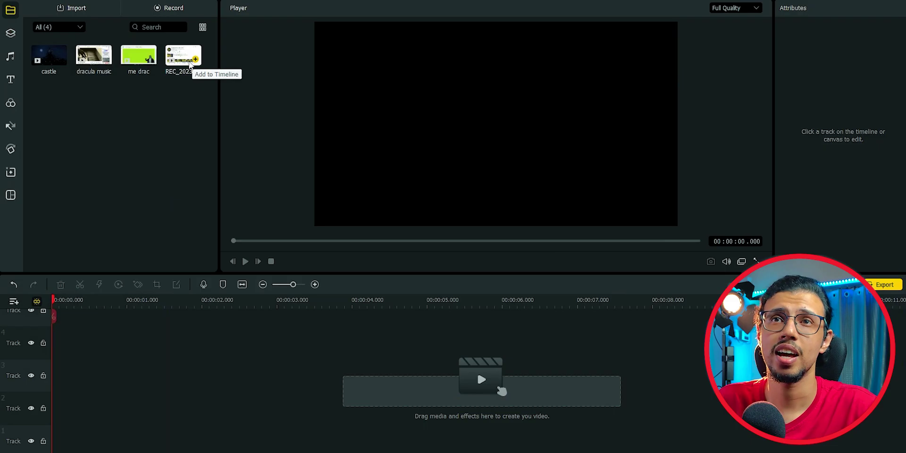
pyautogui.moveTo(183, 60); pyautogui.dragTo(203, 437)
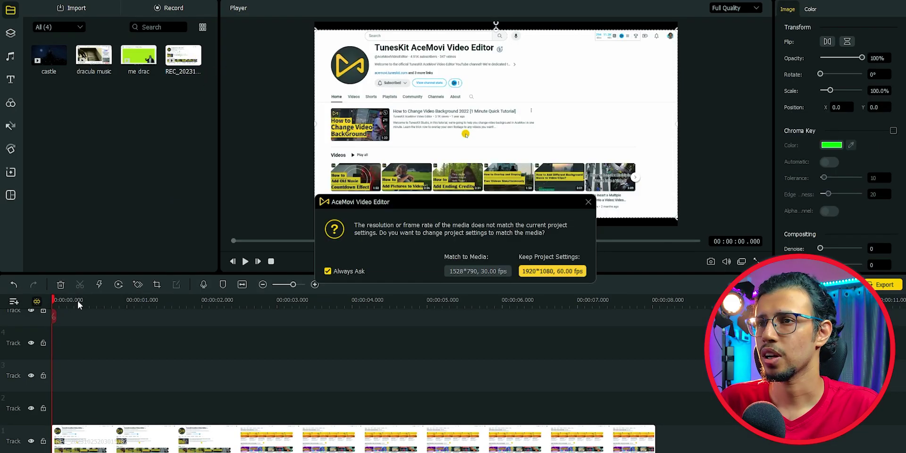
pyautogui.click(553, 272)
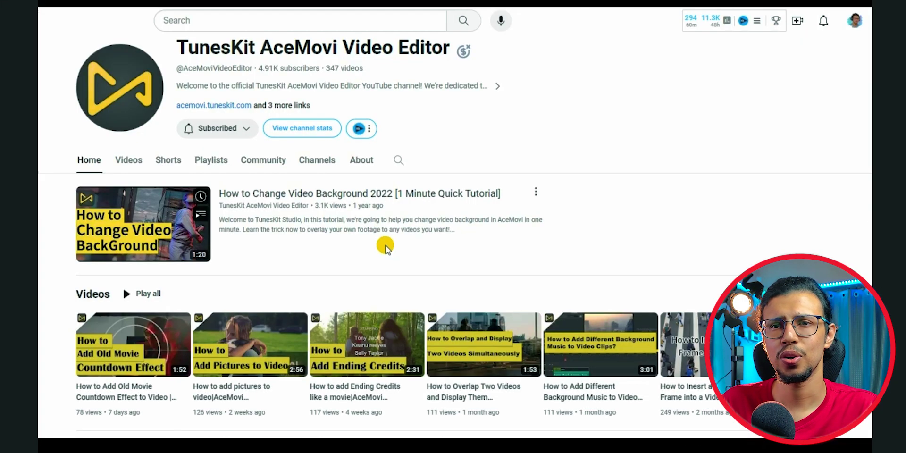
pyautogui.scroll(-7, 384, 246)
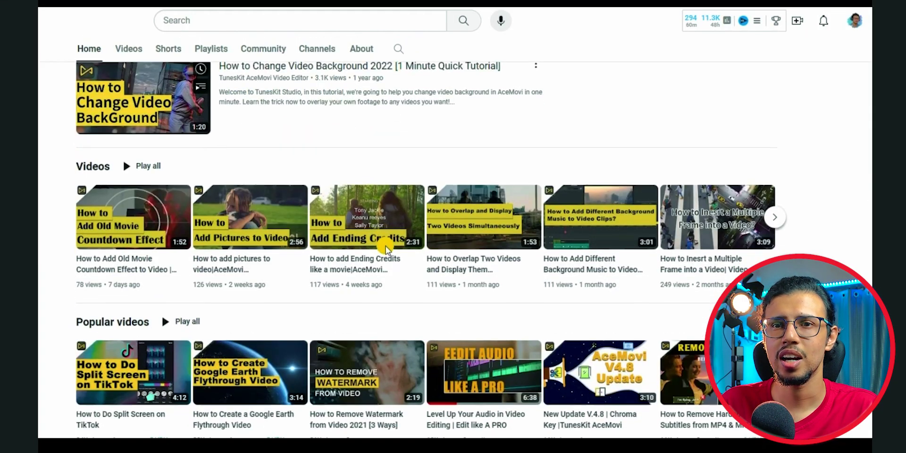
pyautogui.scroll(-15, 384, 245)
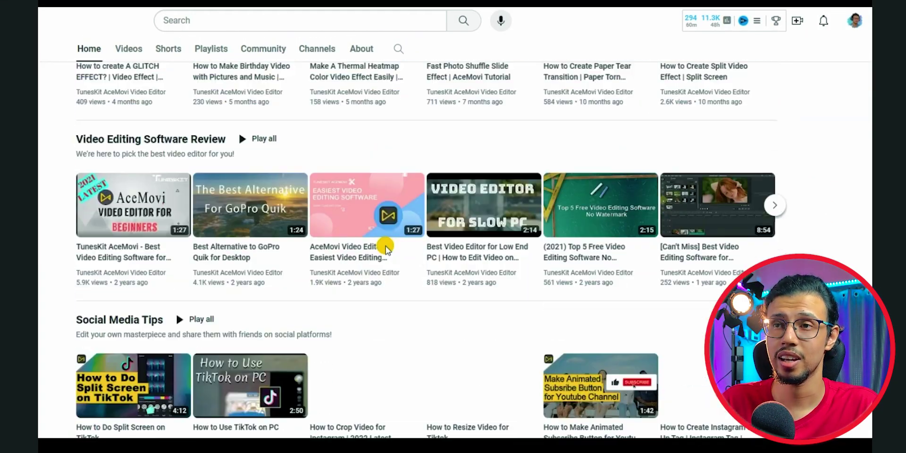
pyautogui.scroll(-4, 384, 245)
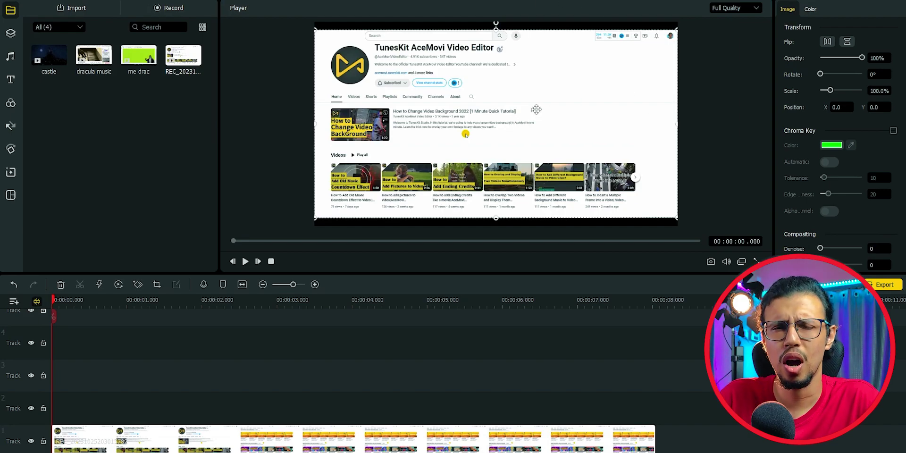
# Change the preview playback quality, then browse the filters and text title templates
pyautogui.click(735, 7)
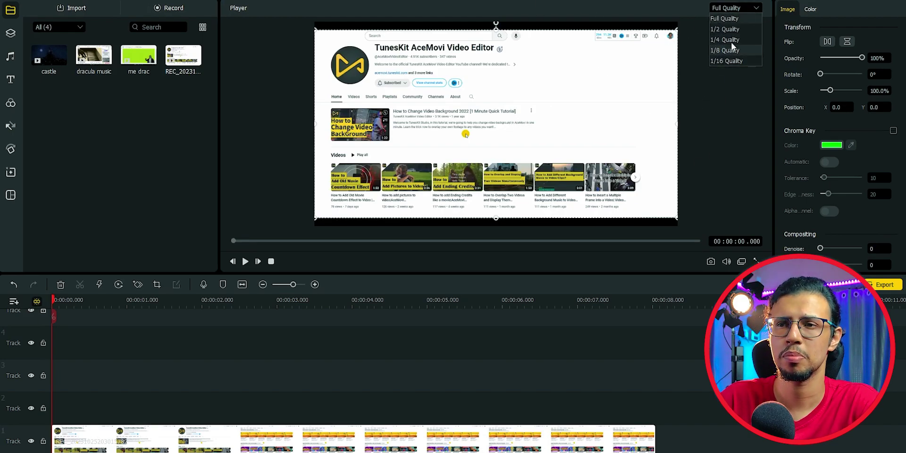
pyautogui.click(735, 25)
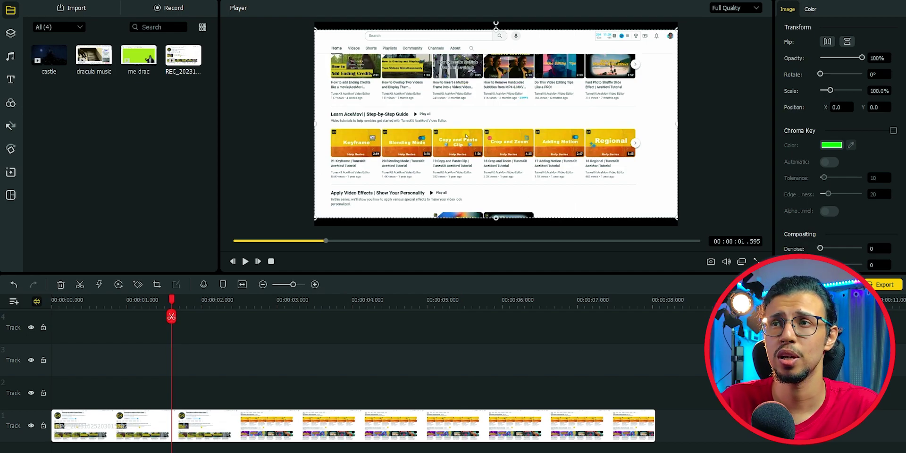
pyautogui.click(10, 103)
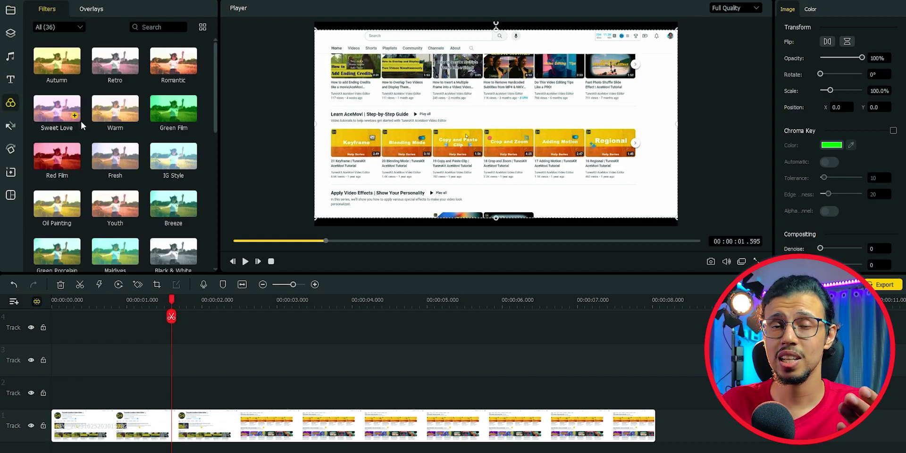
pyautogui.scroll(-3, 83, 135)
pyautogui.click(11, 80)
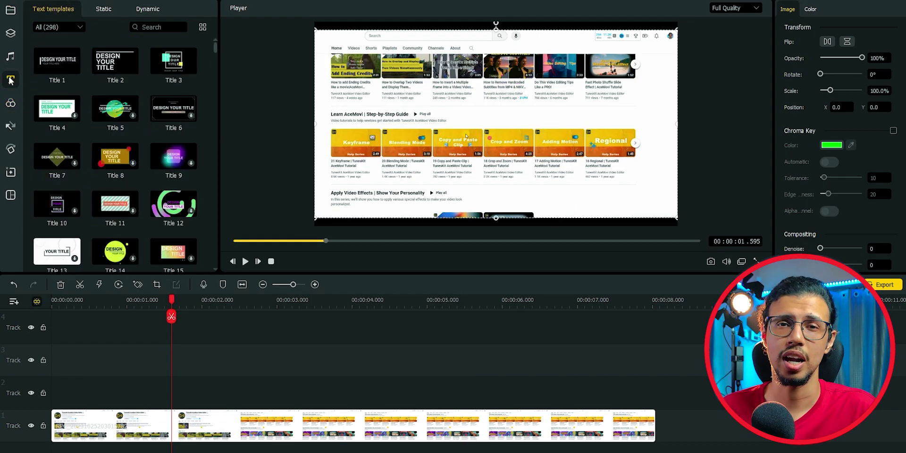
pyautogui.scroll(-3, 129, 118)
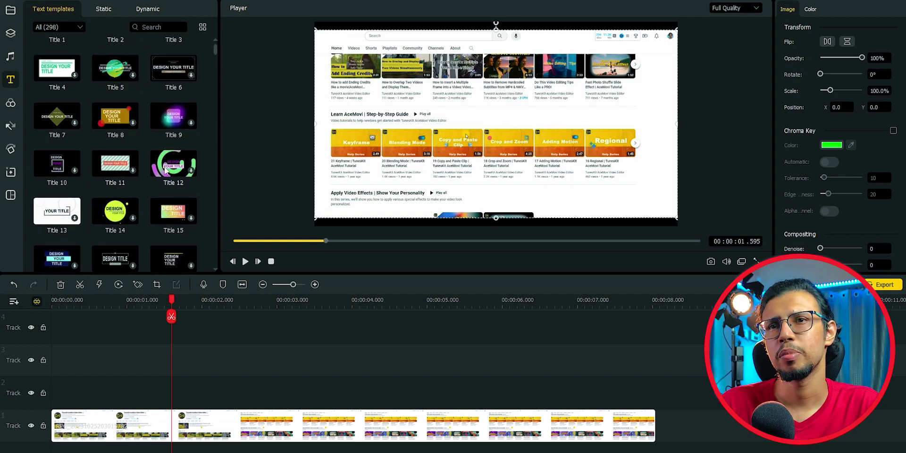
# Add the Opener 12 title to Track 2 reading 'Test' and 'design' at 101.8% scale
pyautogui.click(190, 171)
pyautogui.moveTo(171, 315); pyautogui.dragTo(453, 315)
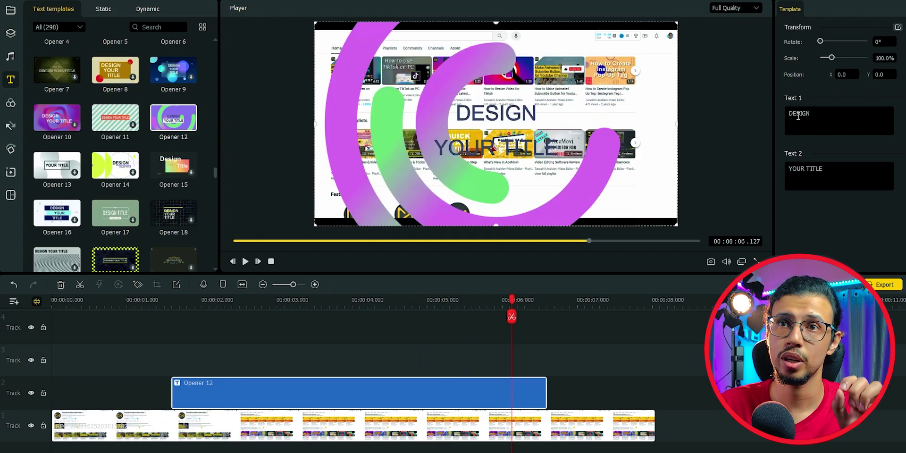
pyautogui.write('Test')
pyautogui.tripleClick(824, 169)
pyautogui.write('design')
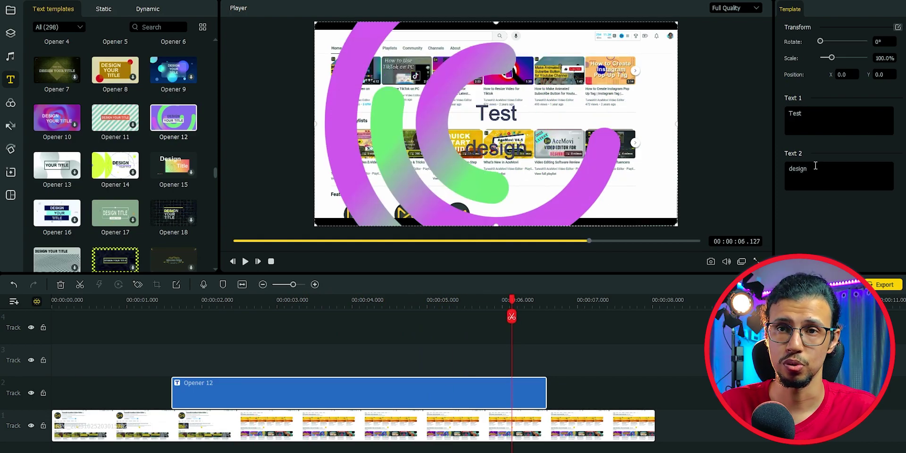
pyautogui.moveTo(832, 57); pyautogui.dragTo(832, 64)
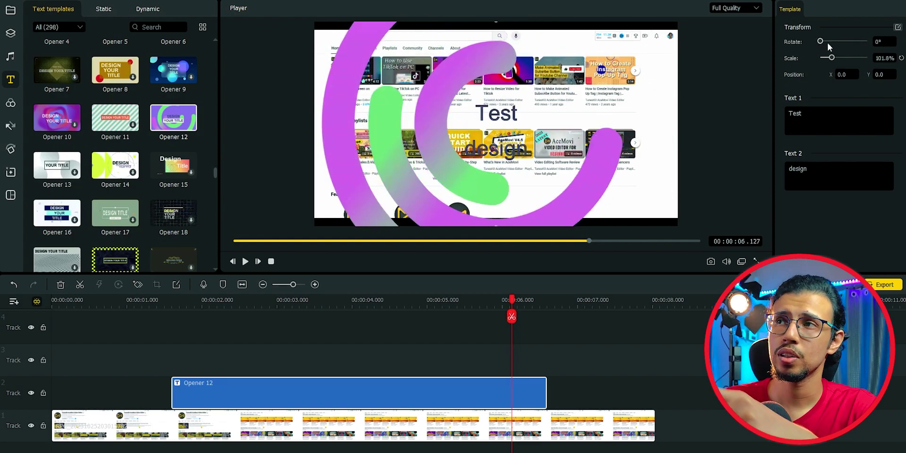
# In Advanced Text Edit, lengthen the design animation, delete Video2, and recolour the rings green and cyan
pyautogui.click(898, 28)
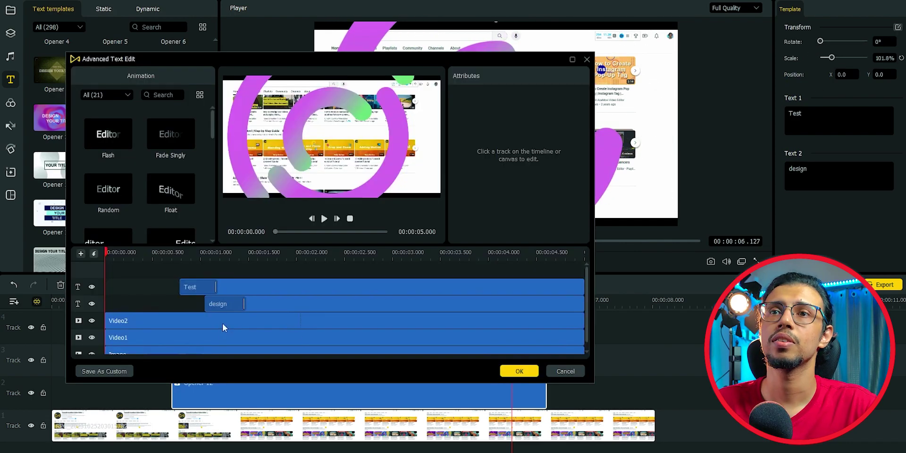
pyautogui.click(298, 305)
pyautogui.moveTo(244, 304); pyautogui.dragTo(306, 305)
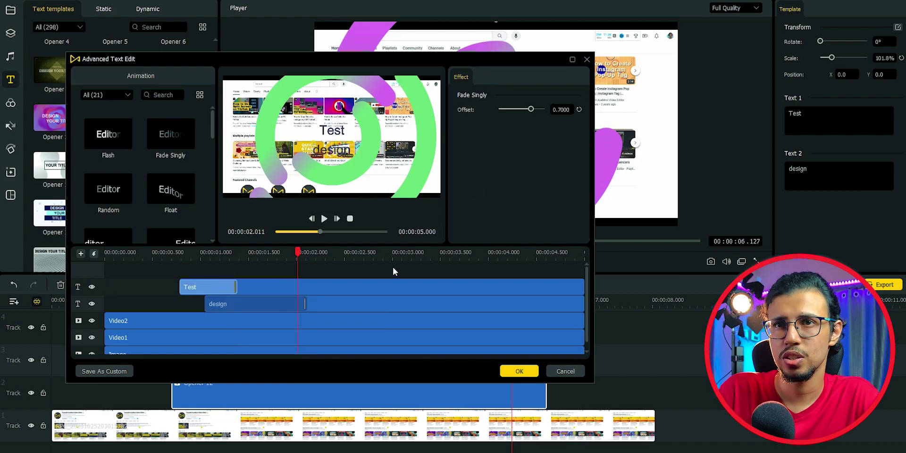
pyautogui.scroll(-1, 330, 306)
pyautogui.rightClick(131, 329)
pyautogui.click(153, 370)
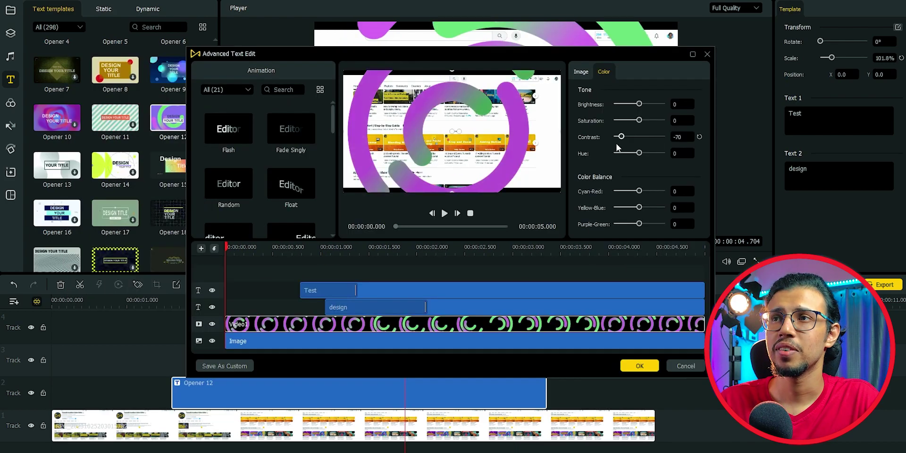
pyautogui.moveTo(616, 142)
pyautogui.mouseDown()
pyautogui.moveTo(636, 137)
pyautogui.moveTo(614, 157)
pyautogui.moveTo(624, 154)
pyautogui.mouseUp()
pyautogui.moveTo(639, 191); pyautogui.dragTo(644, 208)
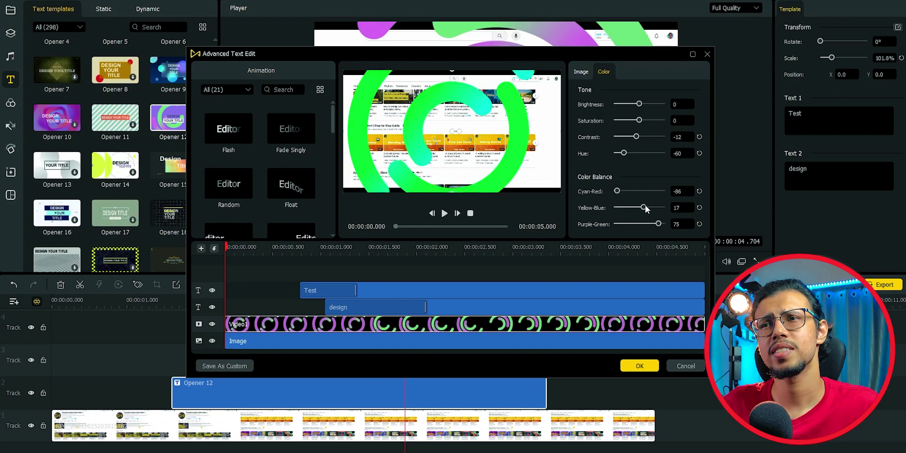
pyautogui.click(650, 363)
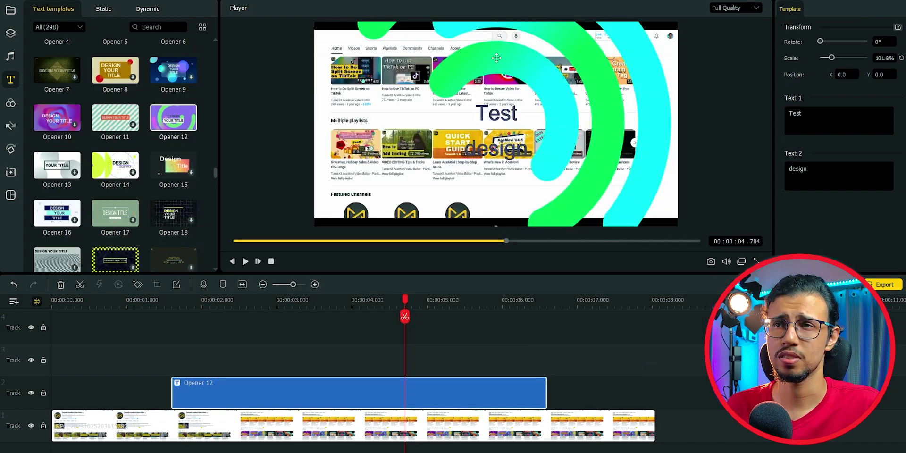
# Scrub back along the timeline to preview the recoloured title
pyautogui.moveTo(410, 301); pyautogui.dragTo(466, 316)
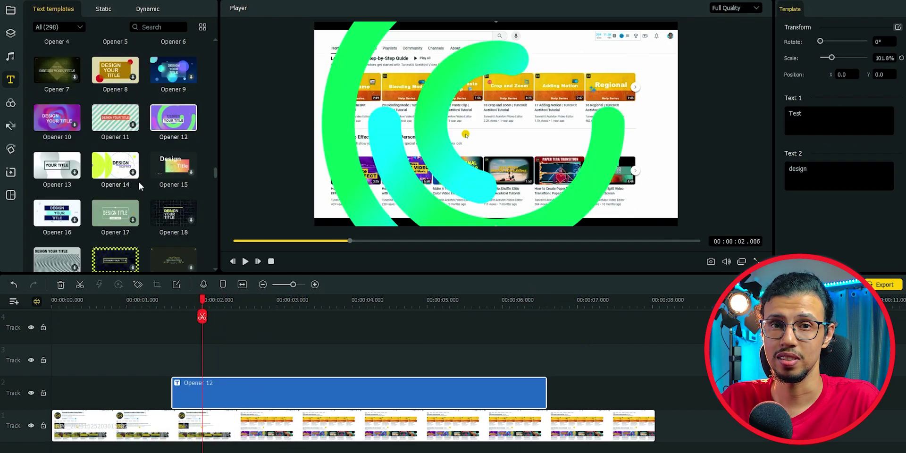
pyautogui.scroll(-5, 138, 183)
pyautogui.scroll(-8, 138, 181)
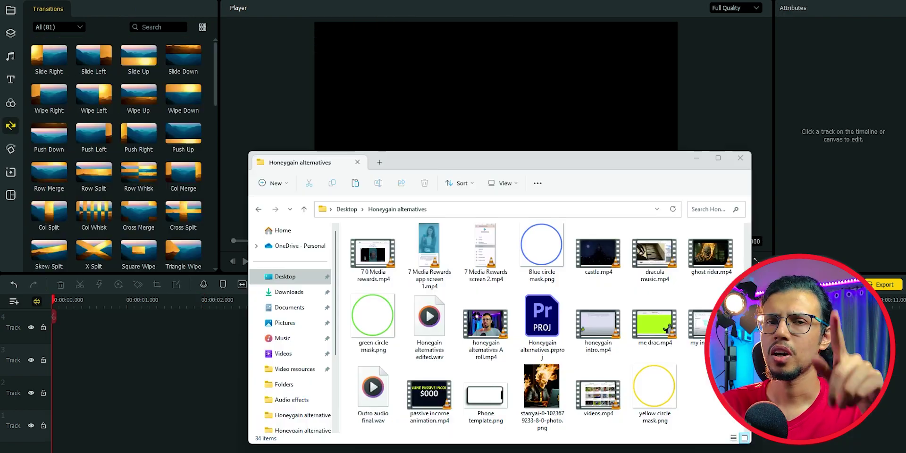
# Drag the honeygain A-roll clip onto track 2, then remove it again
pyautogui.moveTo(485, 325); pyautogui.dragTo(119, 395)
pyautogui.click(520, 356)
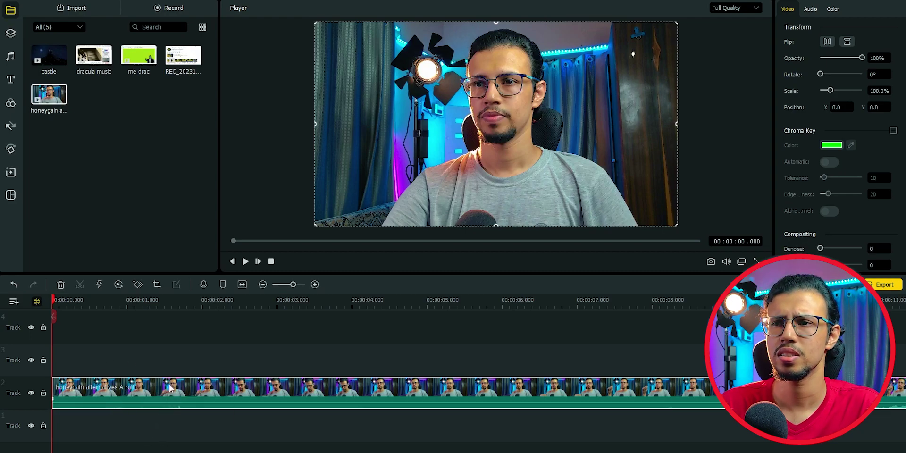
pyautogui.press('Delete')
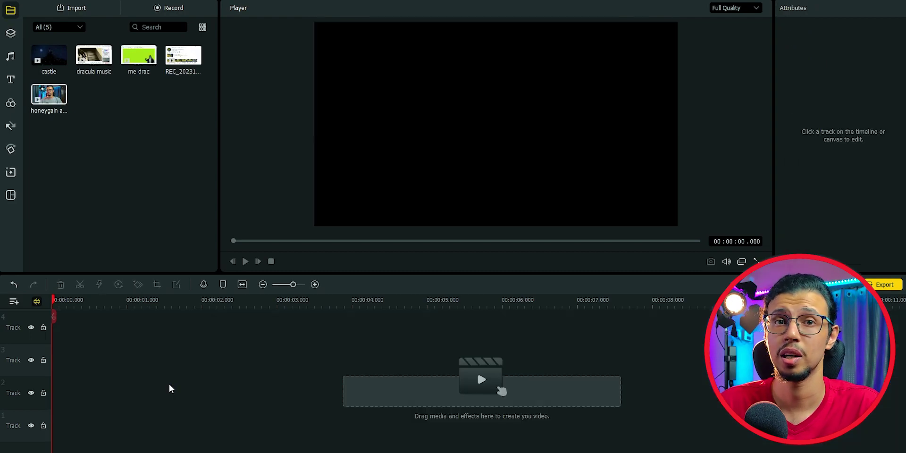
# Add the A-roll clip with Silence Detection and match the project to 1920*1080, 50.24 fps
pyautogui.rightClick(49, 94)
pyautogui.click(125, 158)
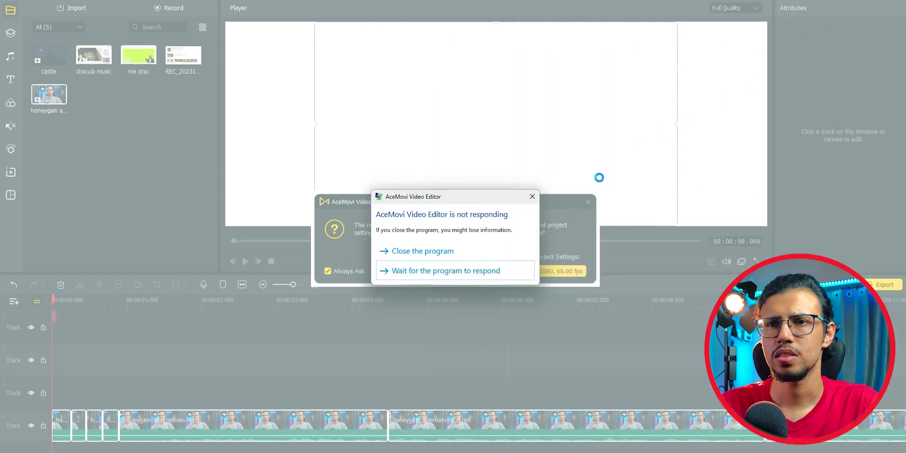
pyautogui.click(431, 273)
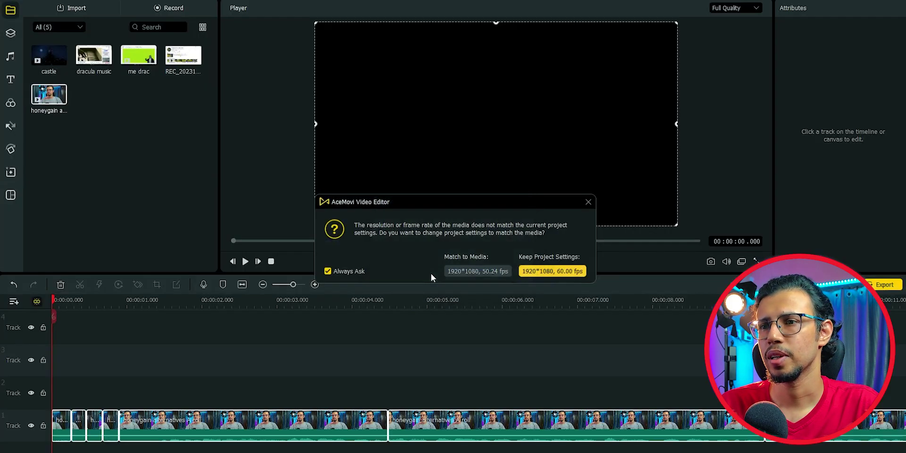
pyautogui.click(474, 270)
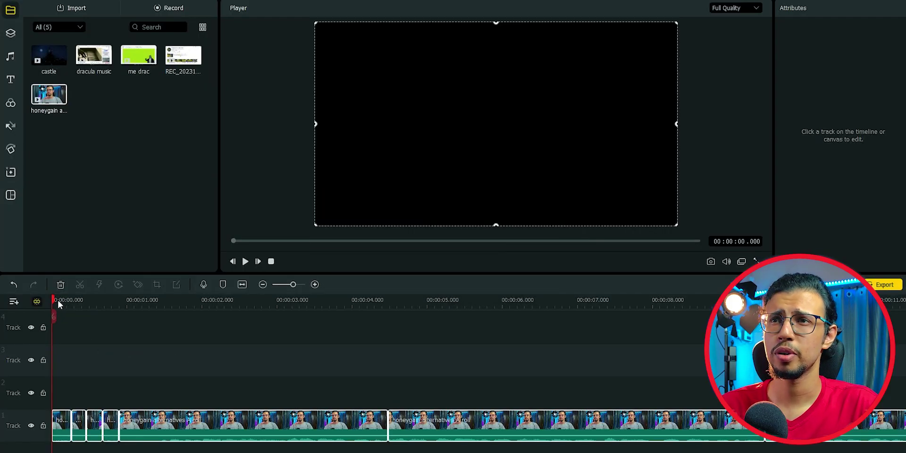
pyautogui.moveTo(55, 304); pyautogui.dragTo(87, 315)
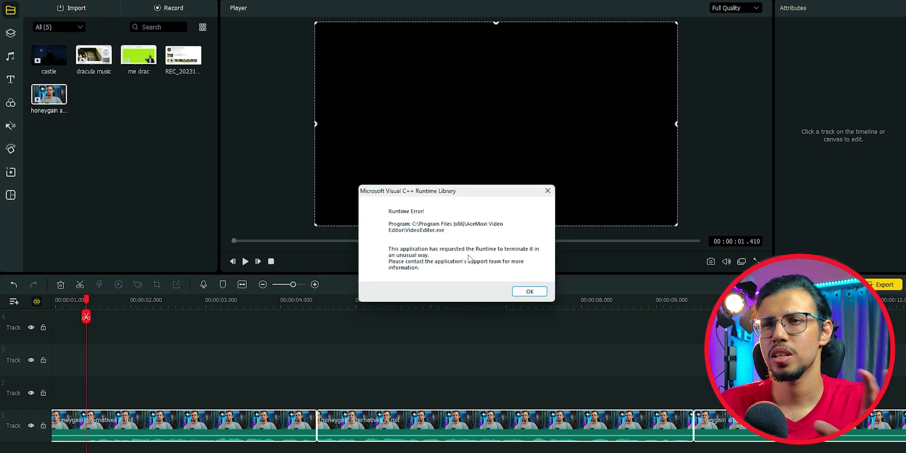
pyautogui.click(529, 292)
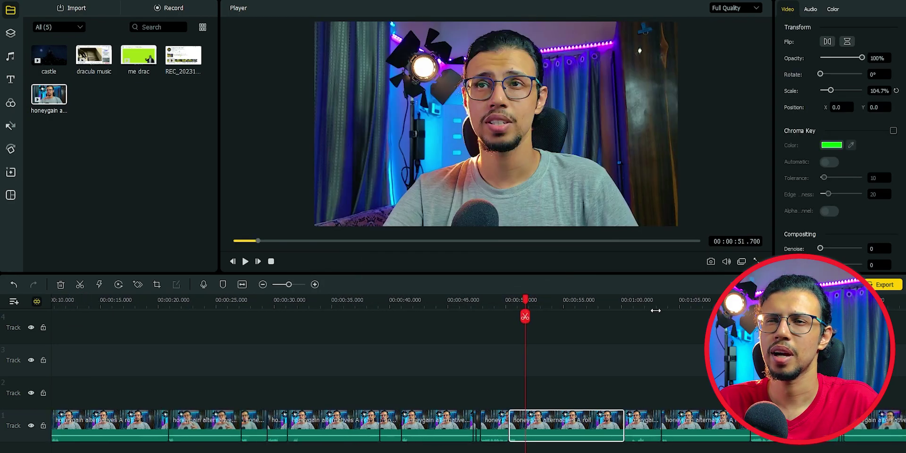
pyautogui.moveTo(514, 304); pyautogui.dragTo(205, 315)
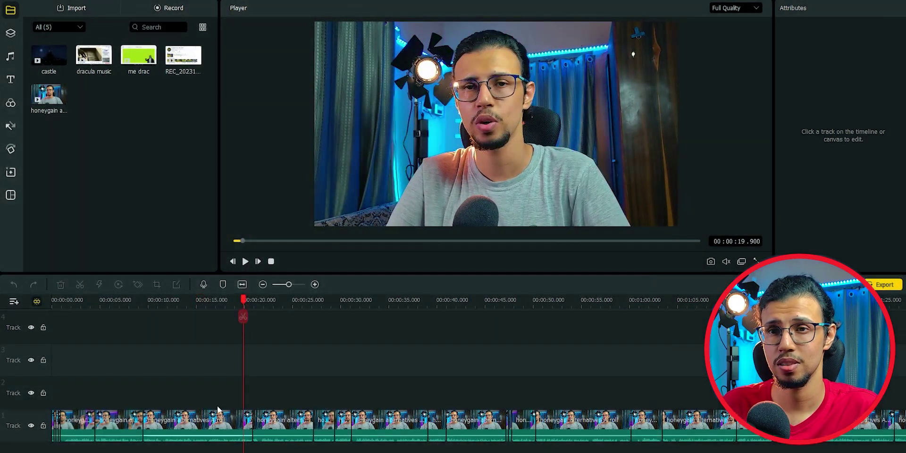
pyautogui.moveTo(219, 414); pyautogui.dragTo(257, 394)
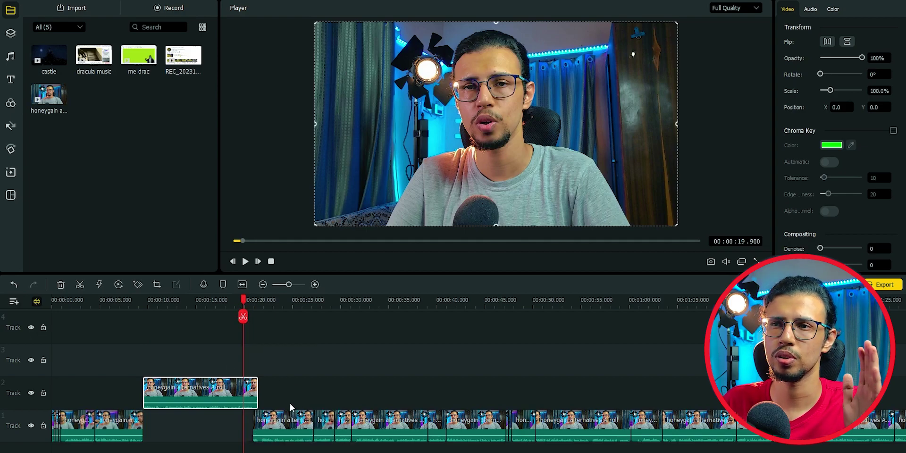
pyautogui.scroll(-1, 279, 289)
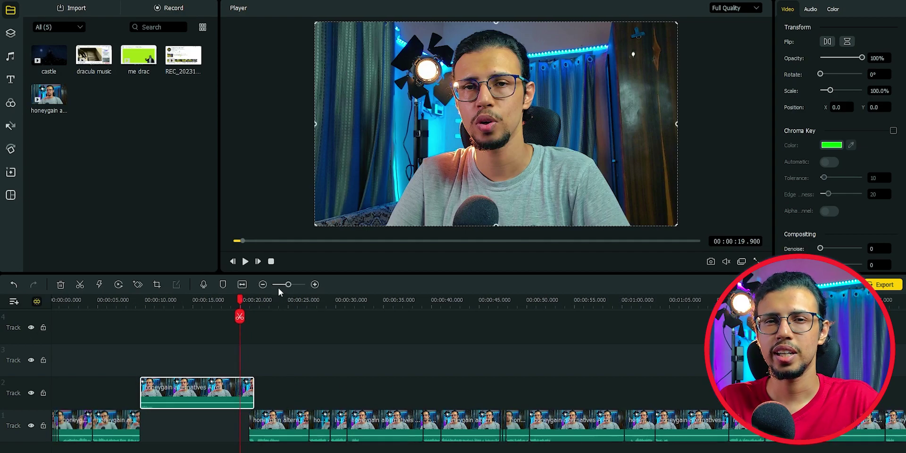
pyautogui.scroll(-2, 289, 287)
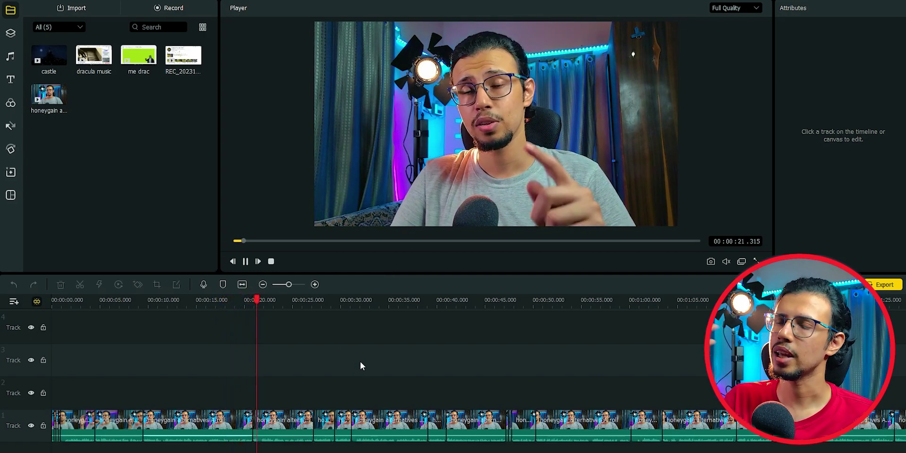
pyautogui.moveTo(259, 308); pyautogui.dragTo(243, 304)
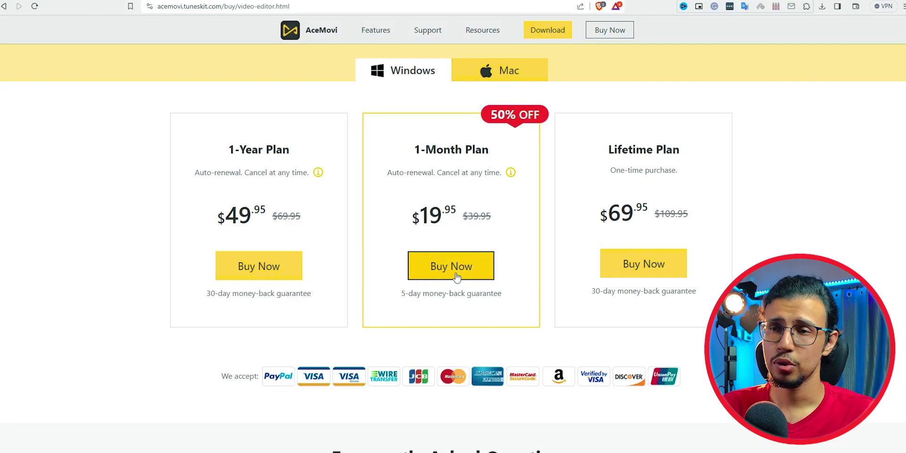
# Apply coupon code ACM30 to the monthly licence cart and review the discounted total
pyautogui.click(196, 145)
pyautogui.write('ACM30')
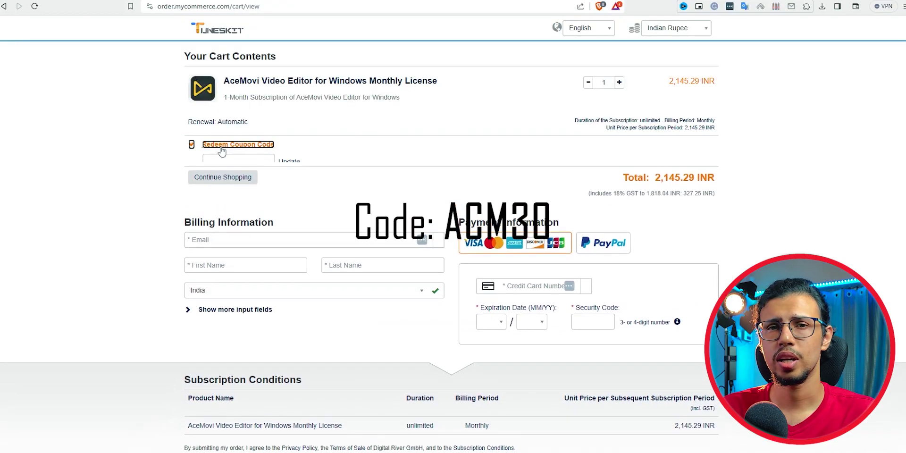
pyautogui.click(289, 161)
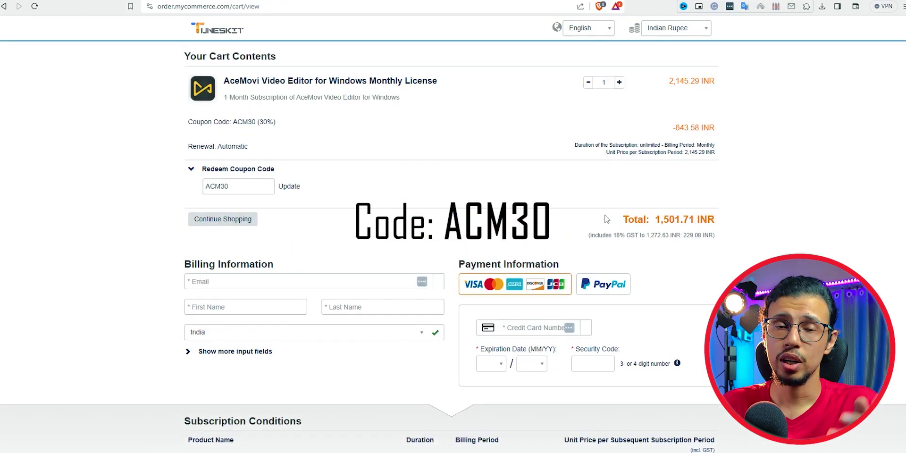
pyautogui.moveTo(720, 230); pyautogui.dragTo(622, 216)
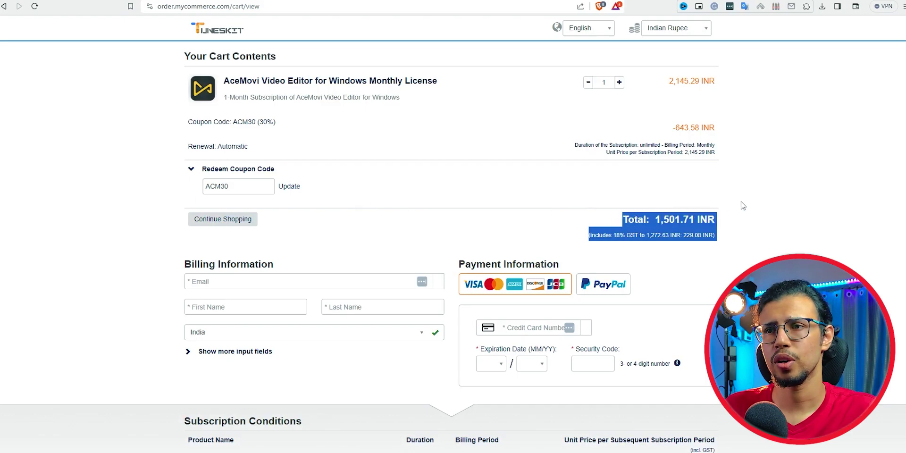
pyautogui.click(698, 165)
pyautogui.moveTo(667, 127); pyautogui.dragTo(733, 131)
pyautogui.click(690, 130)
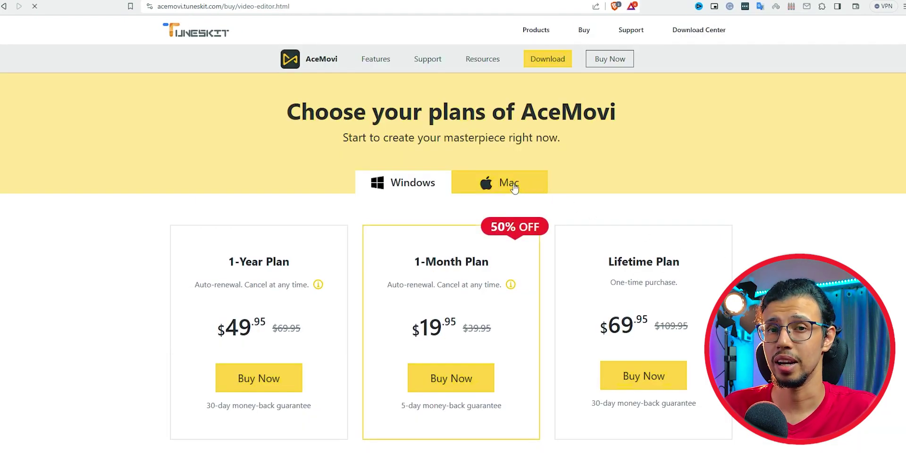
# Compare the Mac and Windows plans, then scroll the Windows page down to the FAQ
pyautogui.click(514, 188)
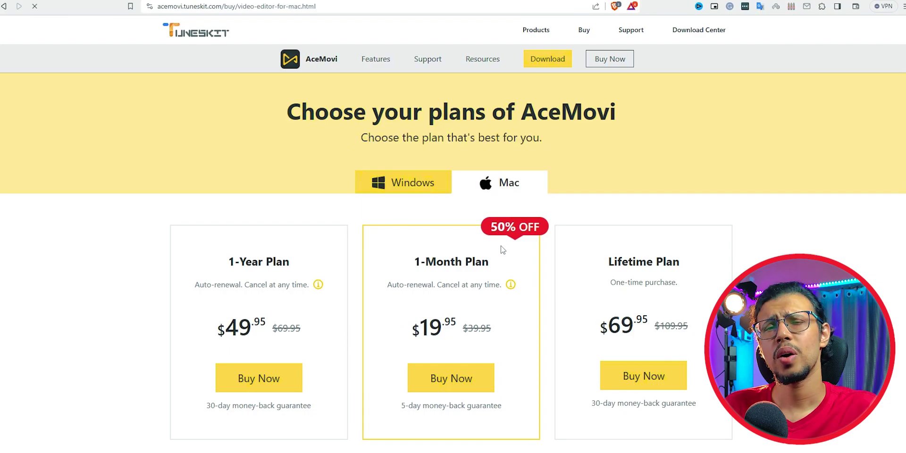
pyautogui.click(415, 186)
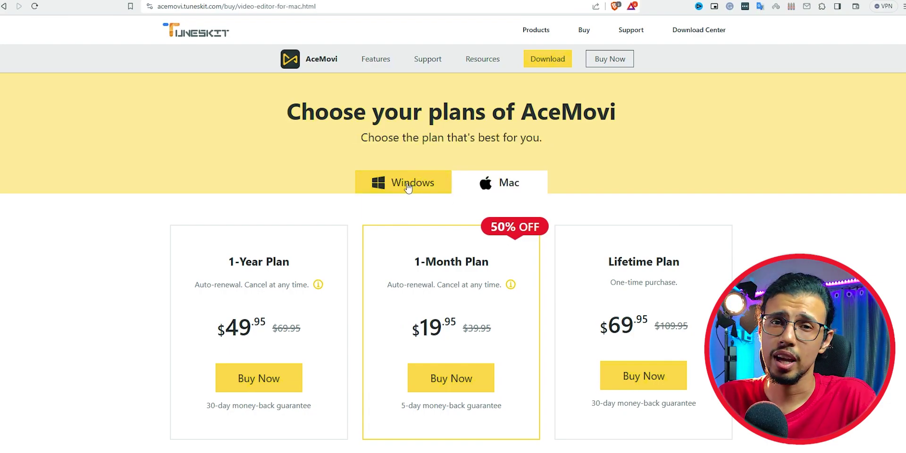
pyautogui.click(415, 182)
pyautogui.scroll(-5, 670, 260)
pyautogui.scroll(-7, 646, 284)
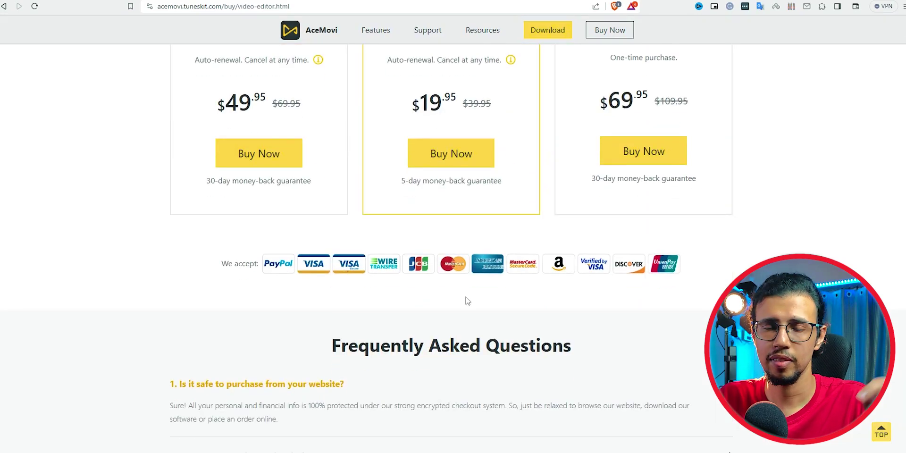